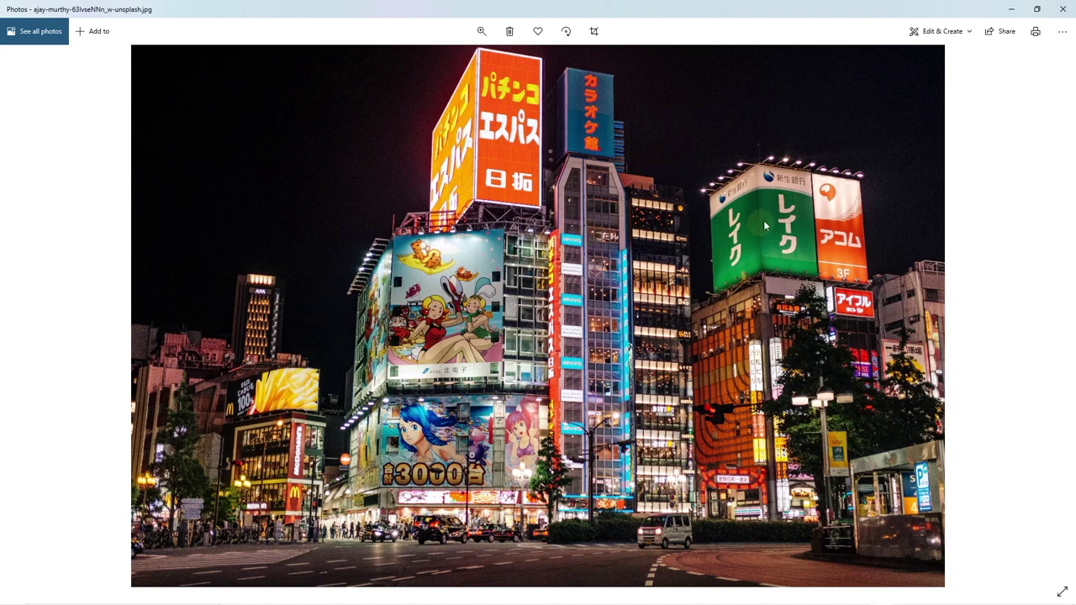
Close the Photos viewer and launch GIMP from the taskbar
left_click(1064, 9)
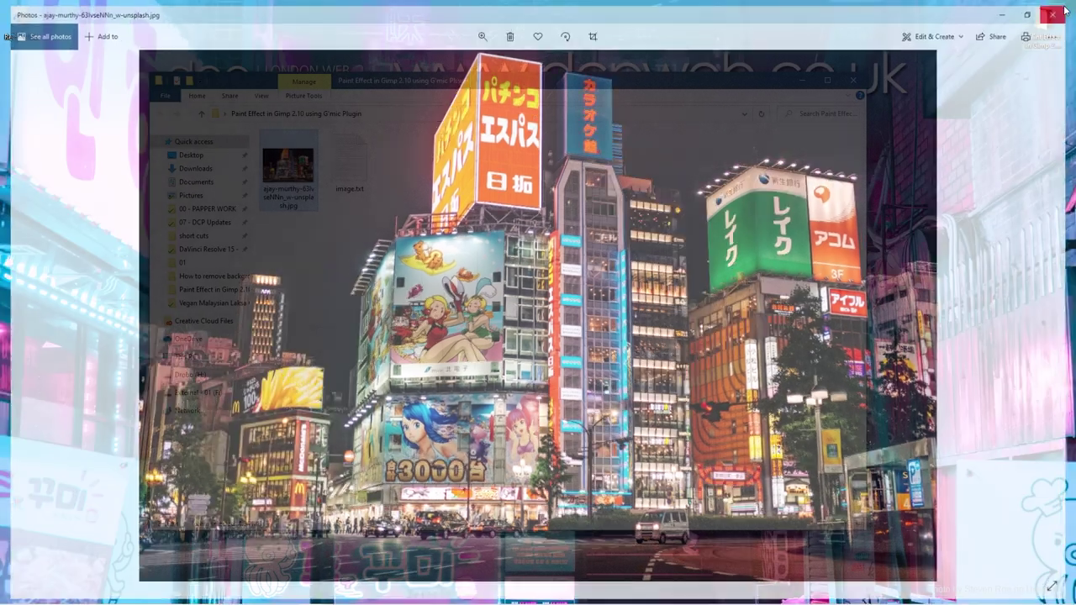
mouse_move(449, 601)
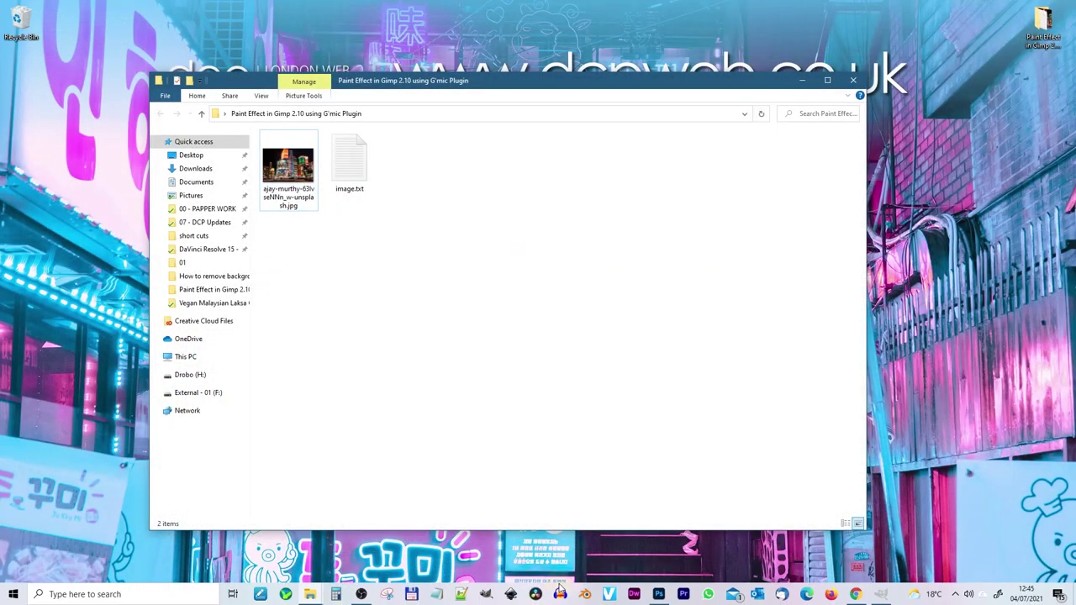
left_click(485, 597)
Open the Tokyo street jpg in GIMP, converting it to the built-in sRGB profile
key("alt+Tab")
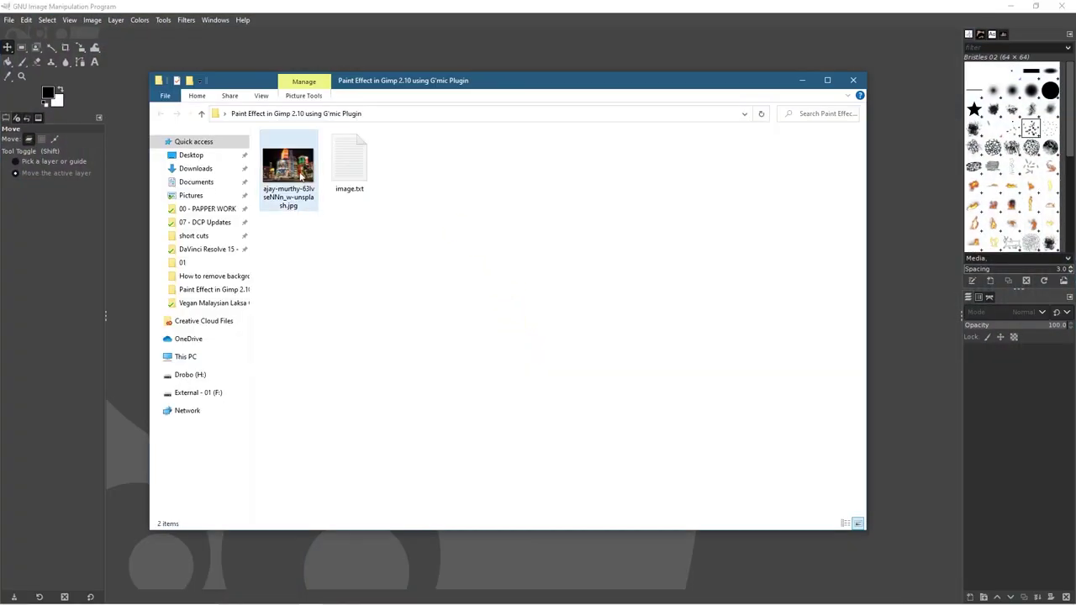
left_click_drag(300, 173, 542, 559)
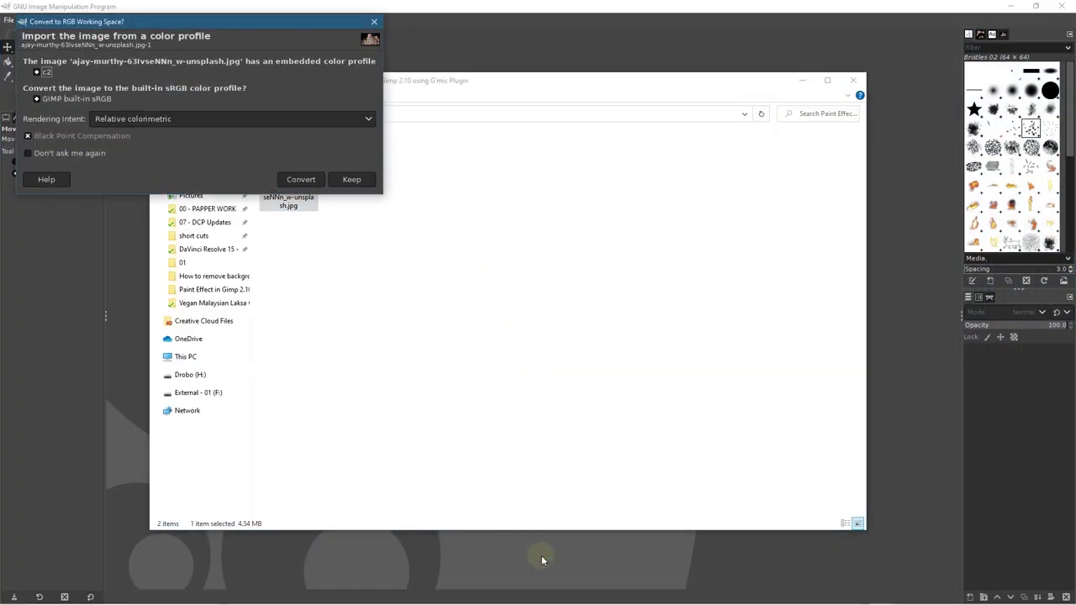
left_click(301, 179)
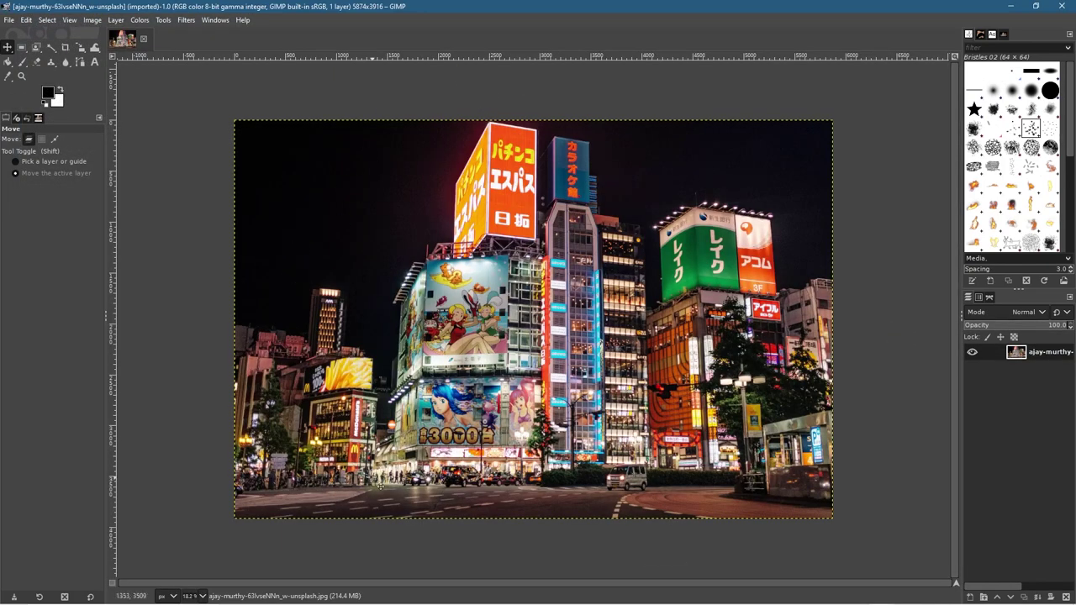
left_click(184, 21)
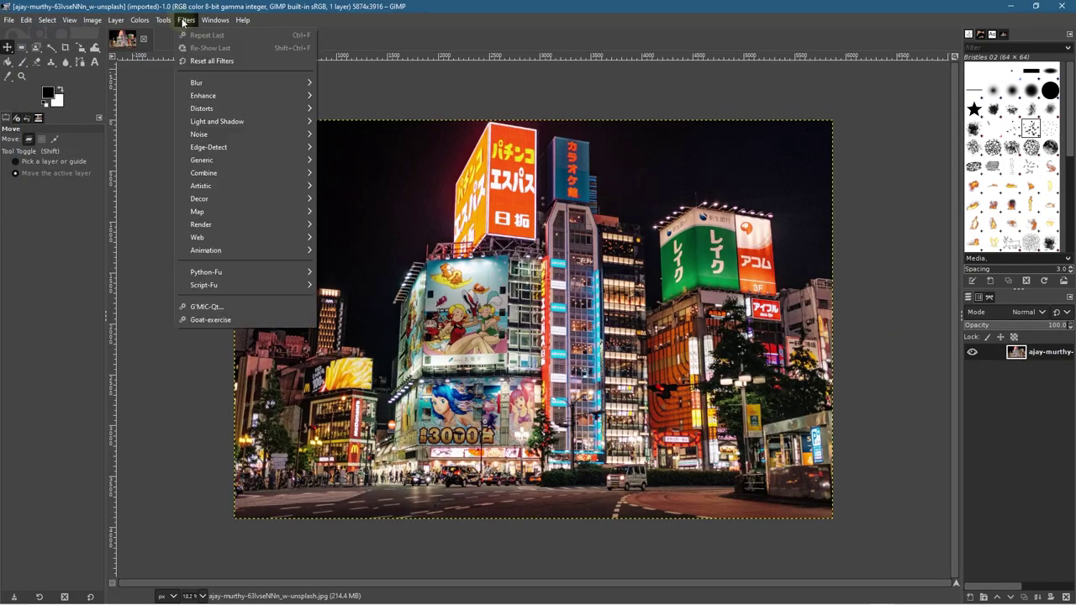
Open G'MIC-Qt and pick Artistic > Barbouillage Paint Daub
left_click(192, 309)
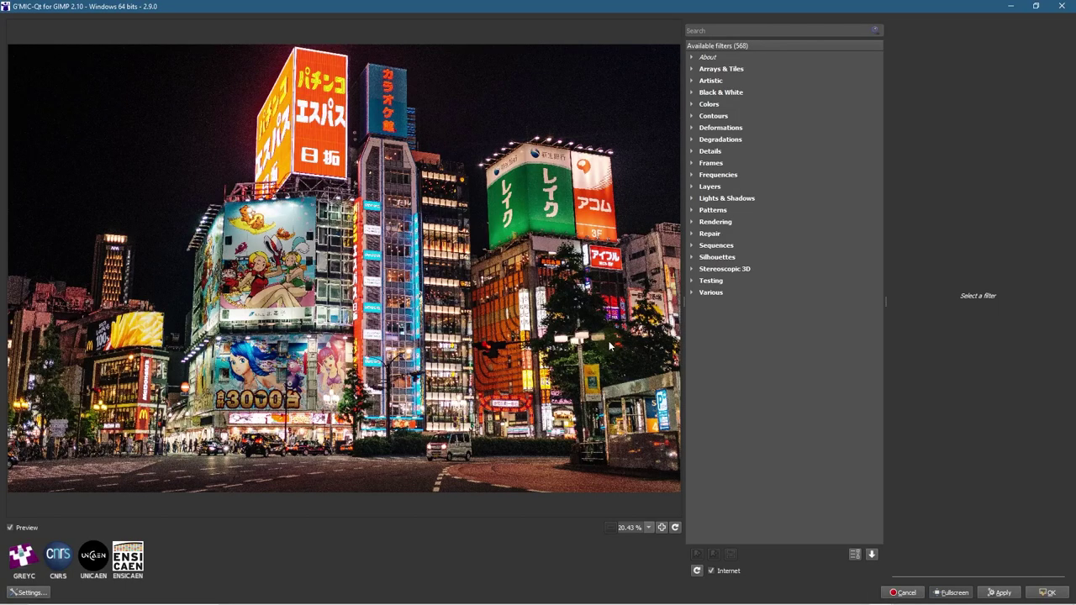
left_click(692, 82)
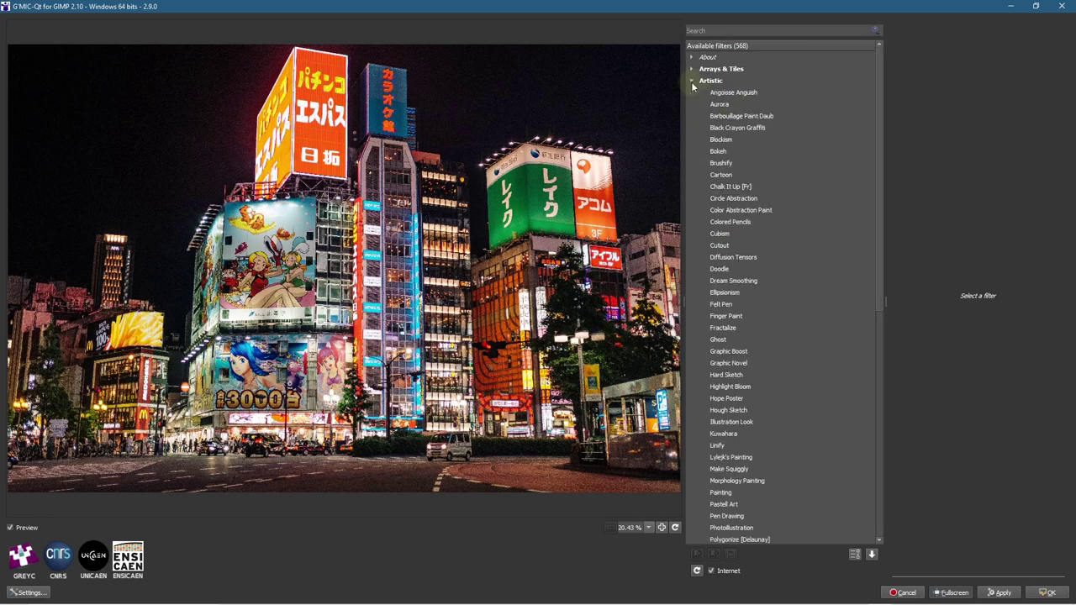
left_click(739, 117)
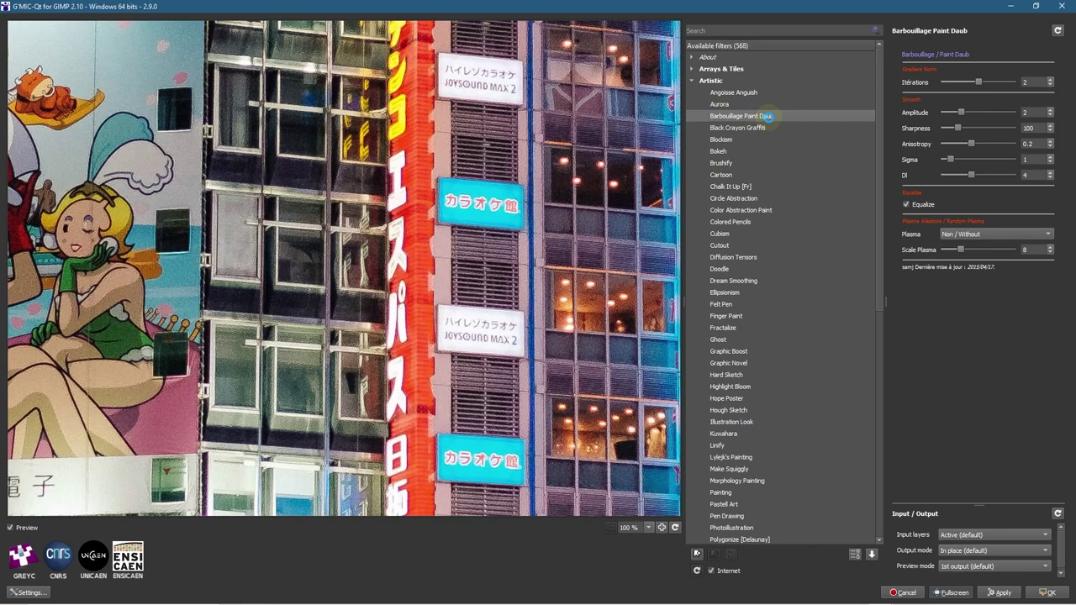
Keep the Paint Daub defaults, leaving Plasma on Non / Without
left_click(967, 144)
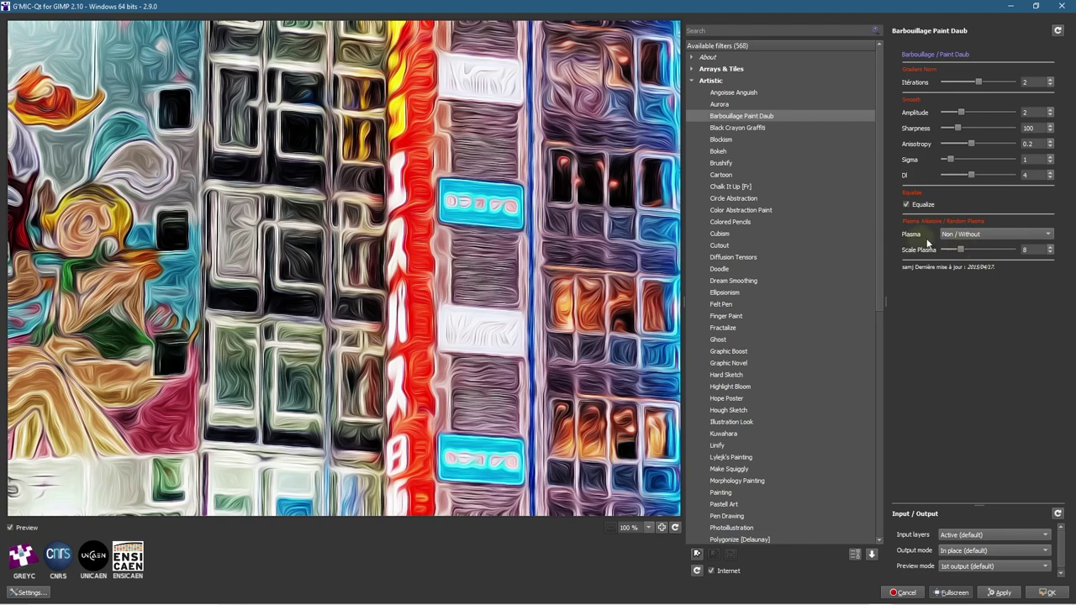
left_click(966, 235)
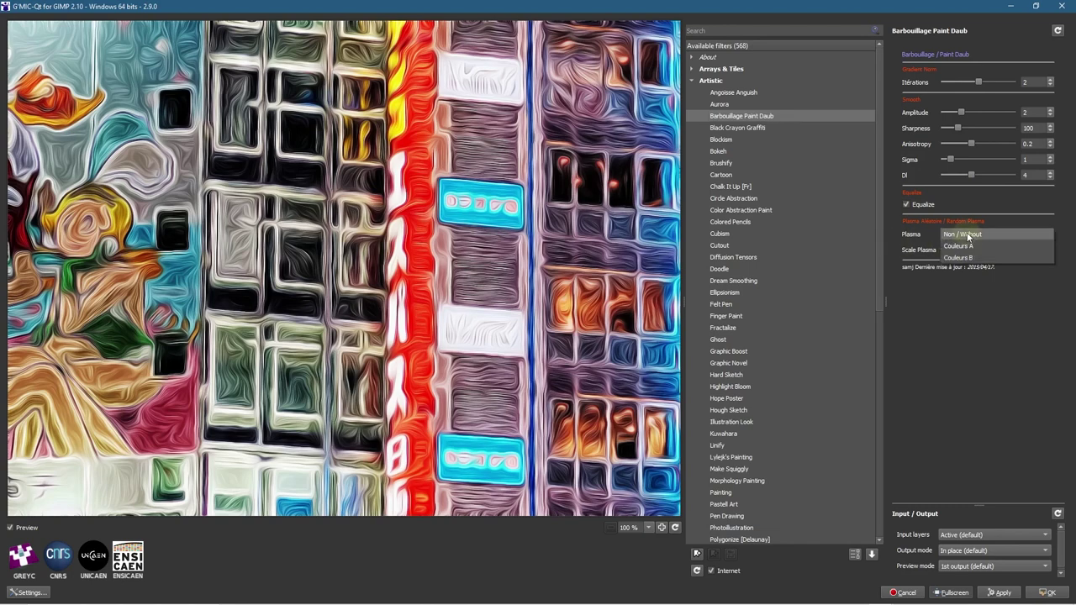
left_click(967, 235)
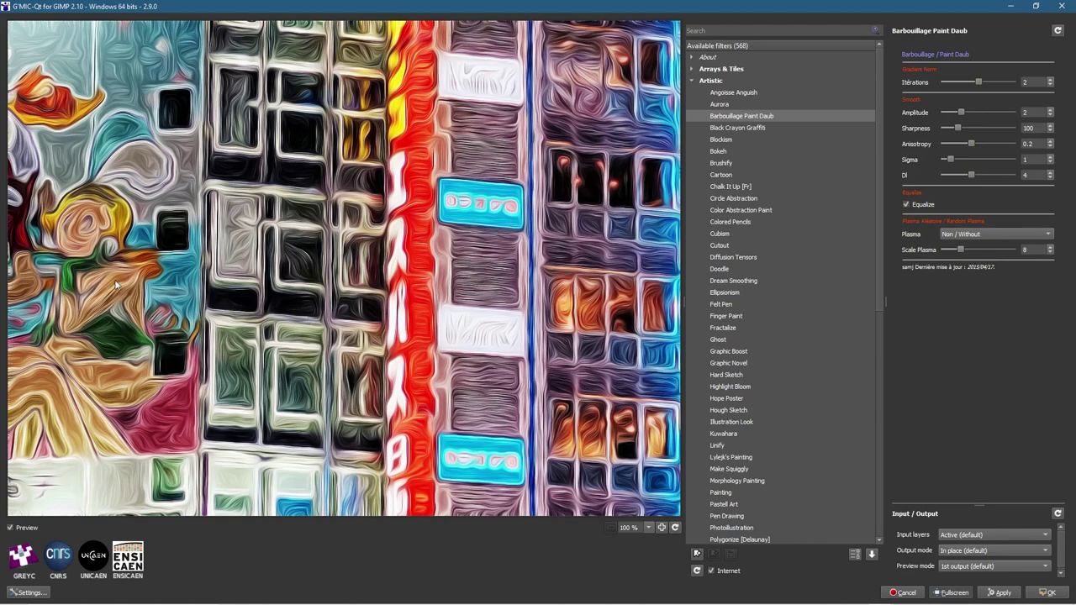
left_click_drag(99, 273, 364, 149)
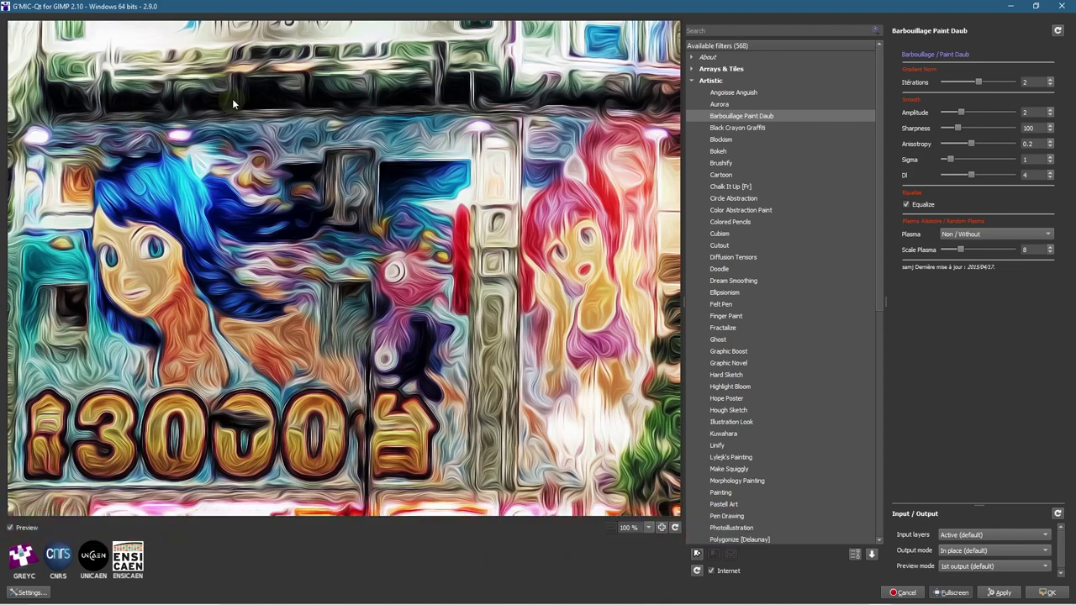
Pan the preview to centre the anime mural and the 3000 lettering
left_click_drag(133, 111, 365, 166)
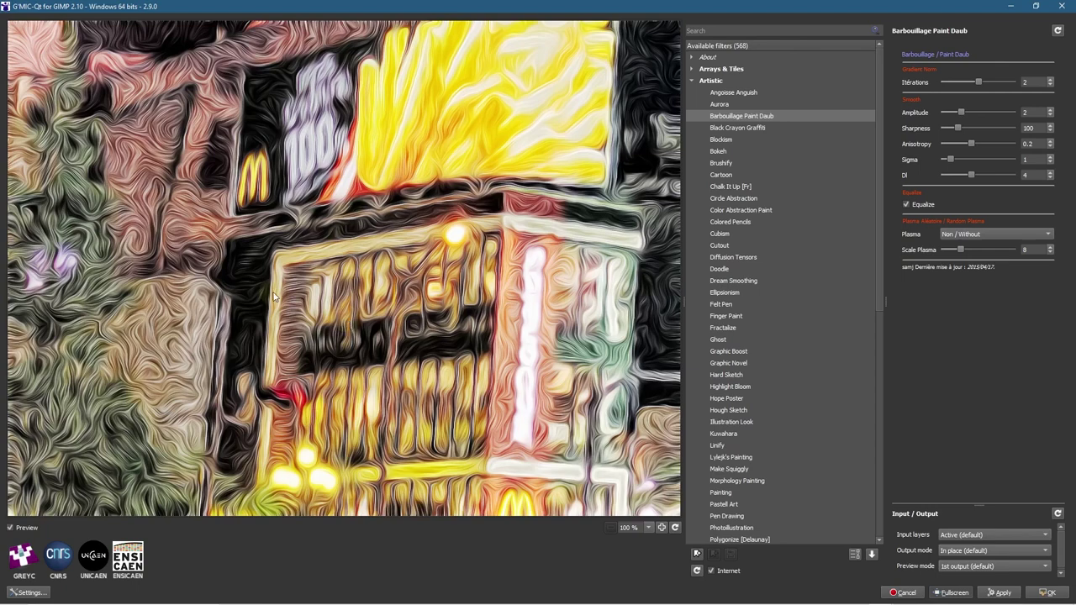
left_click_drag(274, 295, 143, 237)
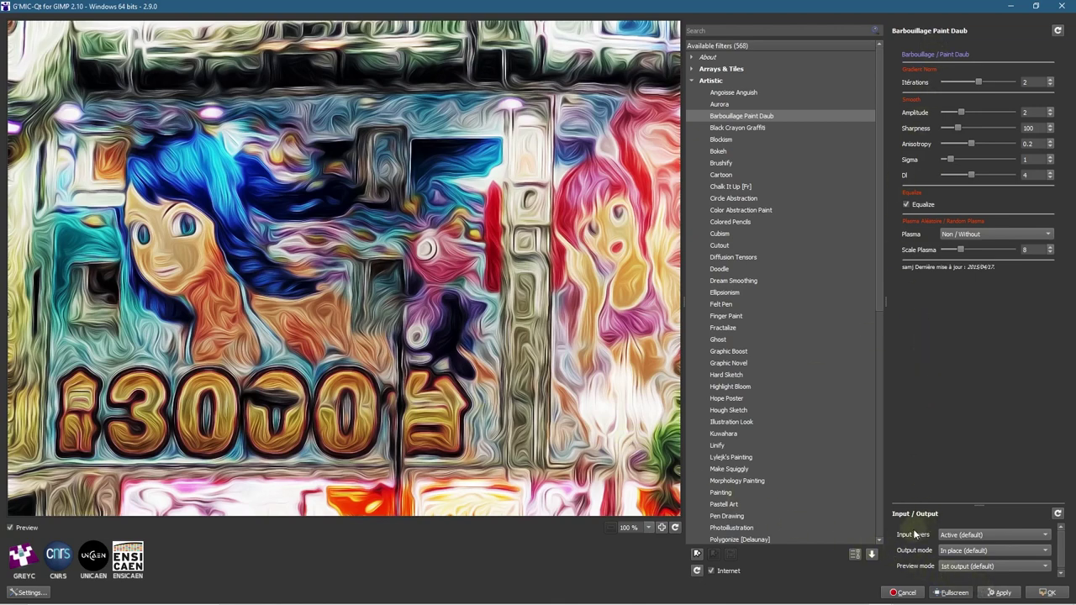
Apply Paint Daub to the Active input layer and return to GIMP
left_click(973, 535)
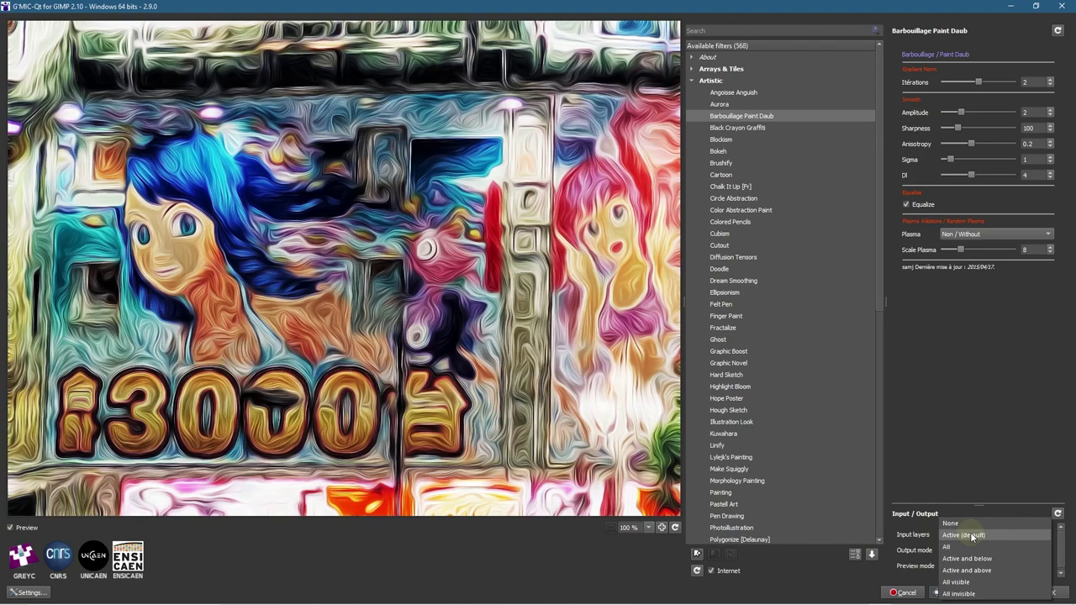
left_click(972, 536)
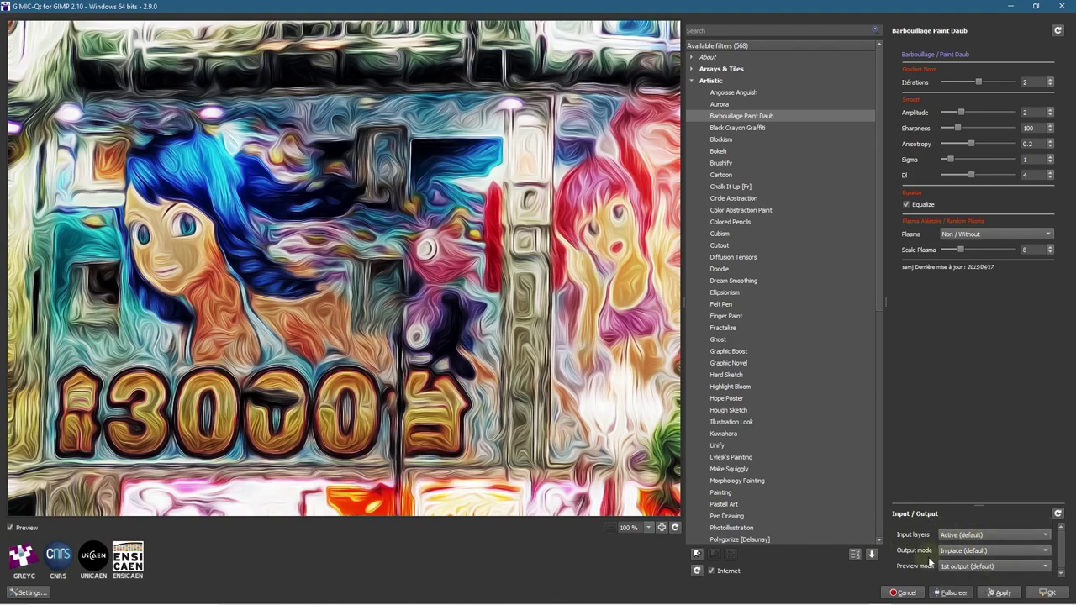
left_click(1002, 593)
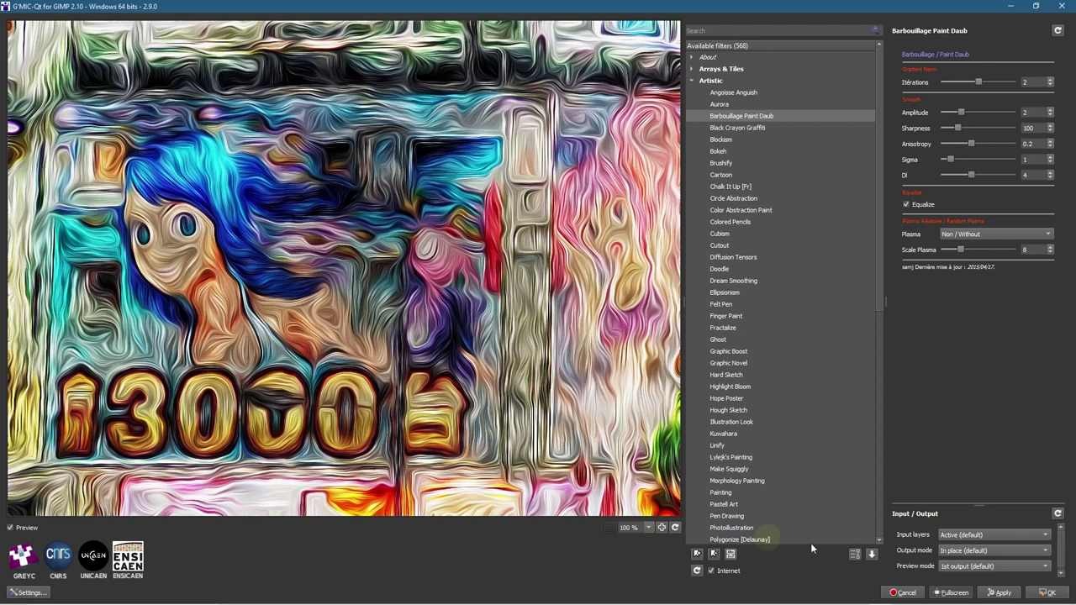
left_click(1046, 594)
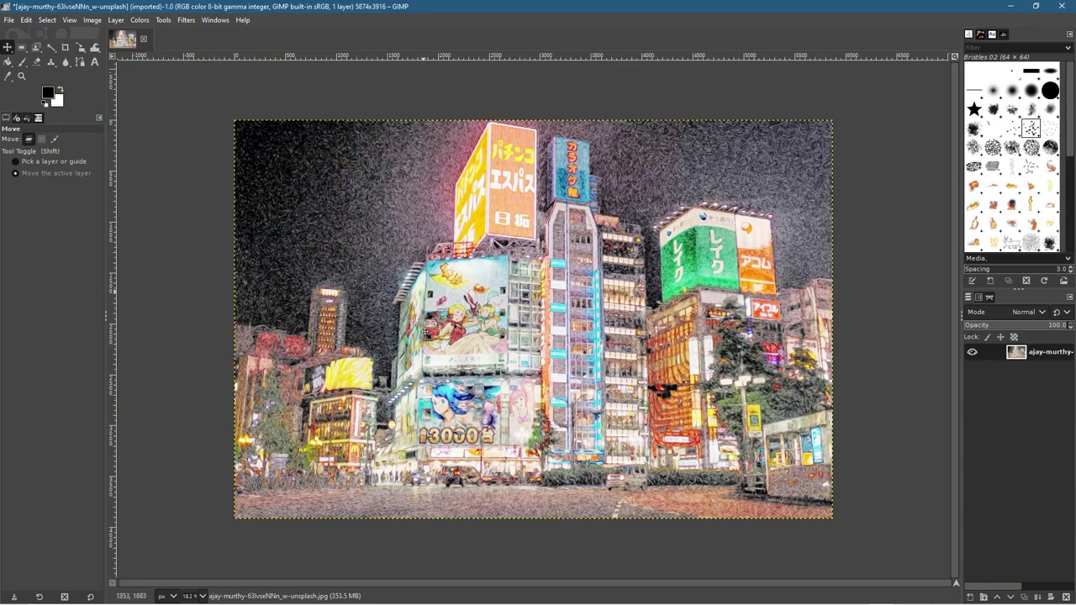
Select the Move tool and zoom out over the painted canvas
scroll(494, 397, "up", 4)
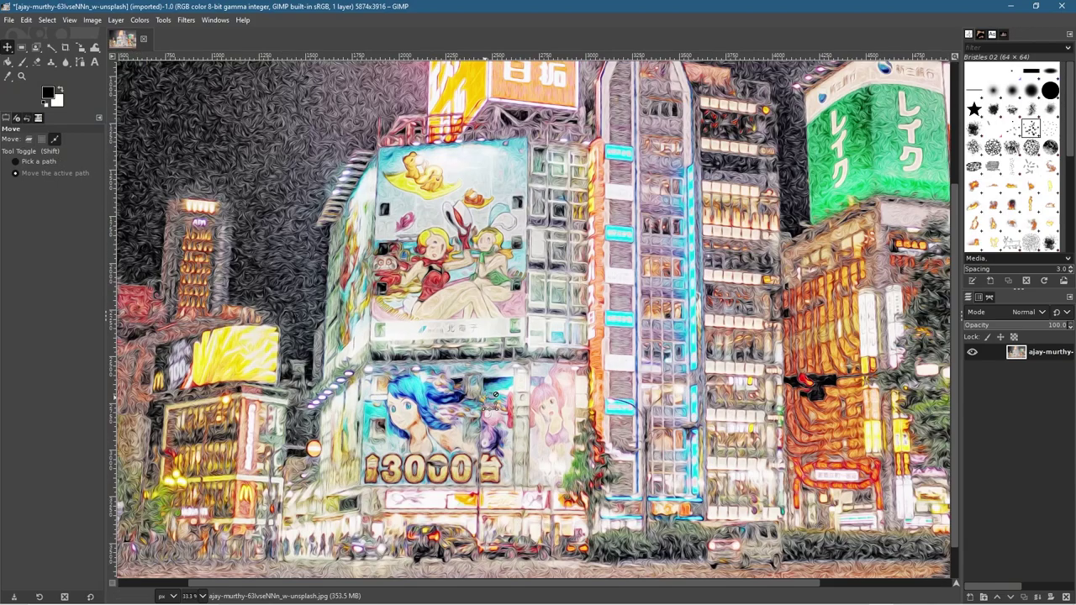
key("m")
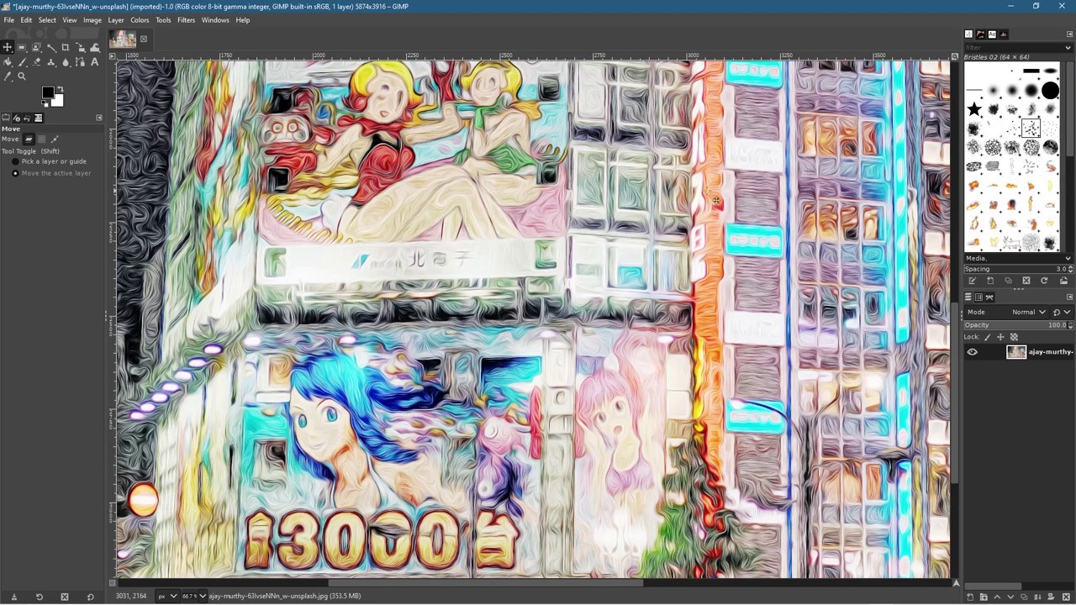
scroll(374, 403, "down", 5)
scroll(374, 403, "left", 2)
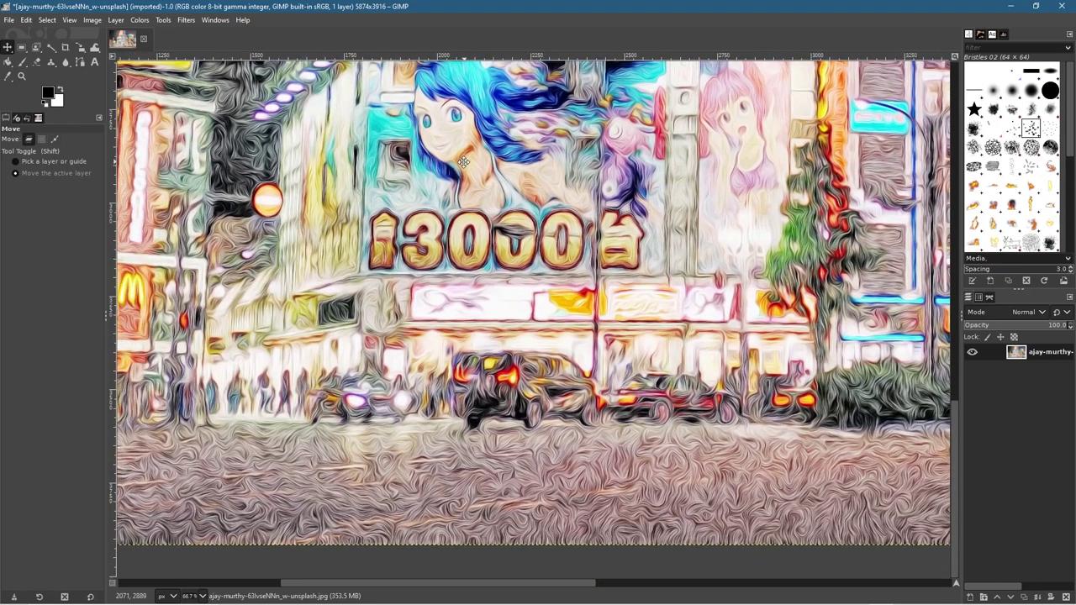
left_click_drag(463, 162, 545, 245)
Scroll around to inspect the brushstrokes from the dark sky to the neon signs
scroll(545, 244, "left", 5)
scroll(544, 245, "up", 2)
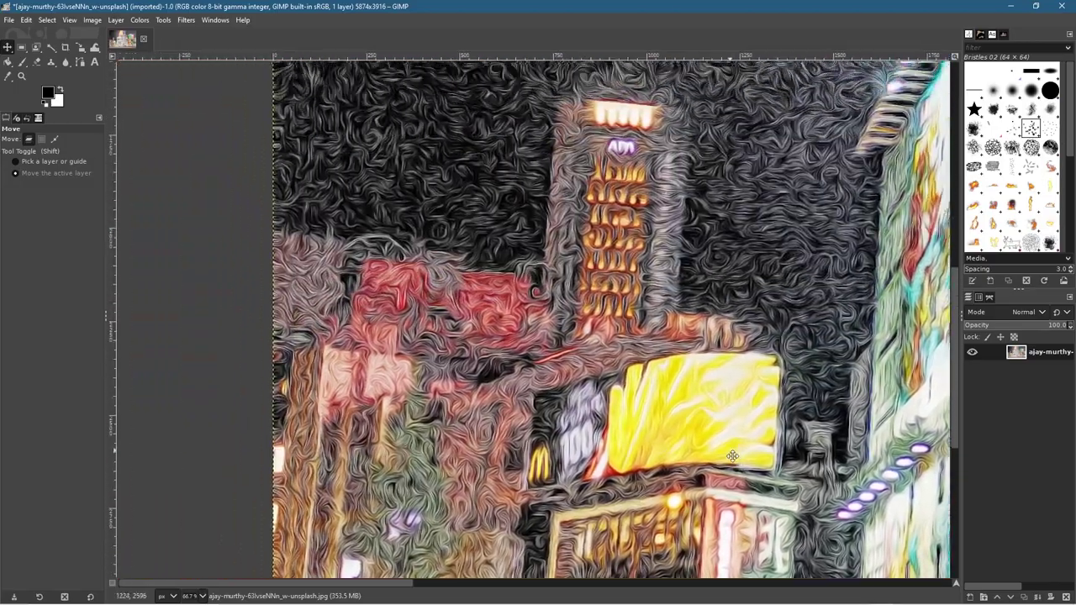
scroll(732, 456, "left", 4)
scroll(470, 365, "right", 9)
scroll(469, 364, "left", 3)
scroll(445, 319, "right", 7)
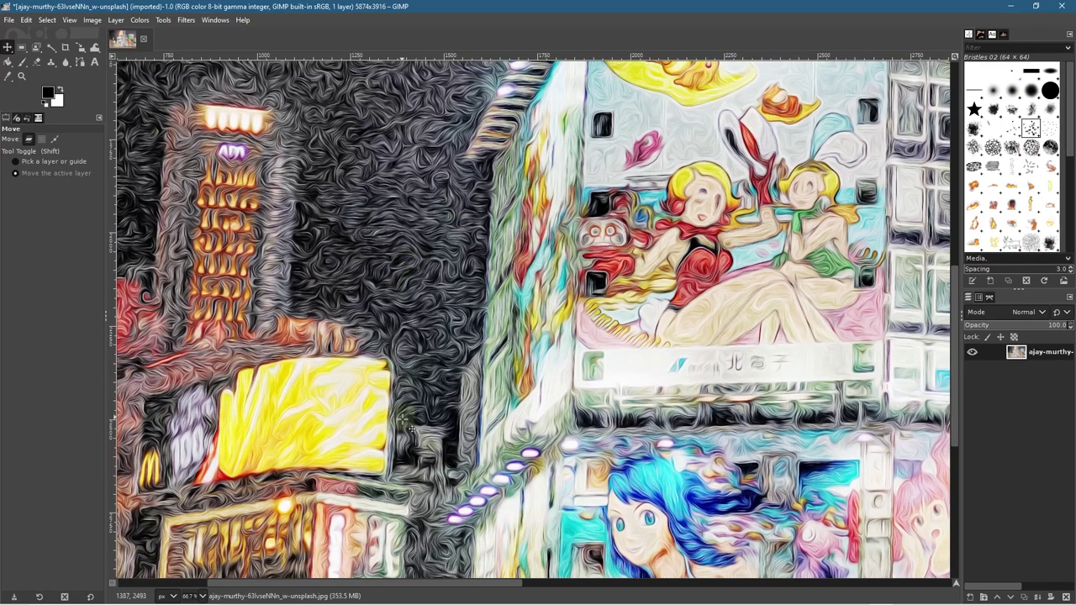
scroll(504, 386, "down", 1)
scroll(504, 387, "right", 9)
scroll(605, 347, "left", 7)
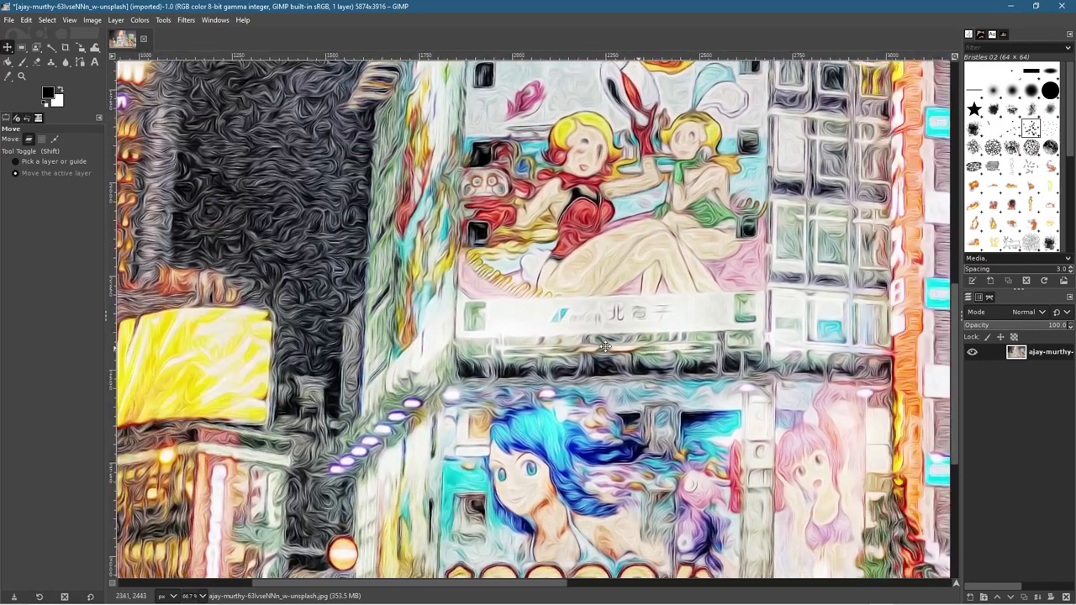
scroll(605, 347, "right", 6)
scroll(380, 378, "down", 3)
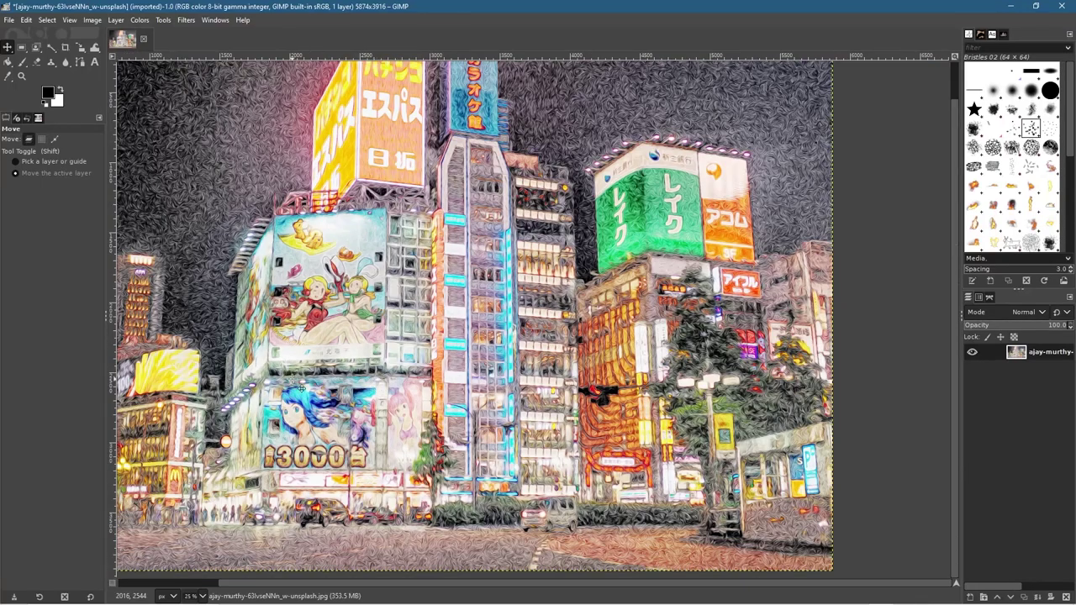
left_click(8, 20)
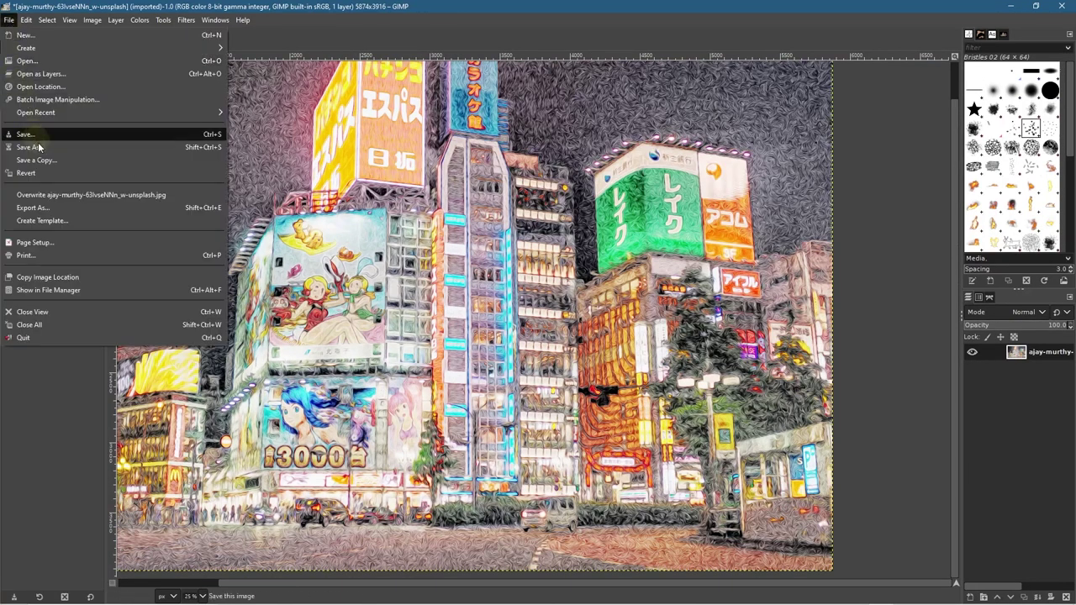
Export the painted image as artwork-01.jpg at JPEG quality 90, then close it
left_click(51, 210)
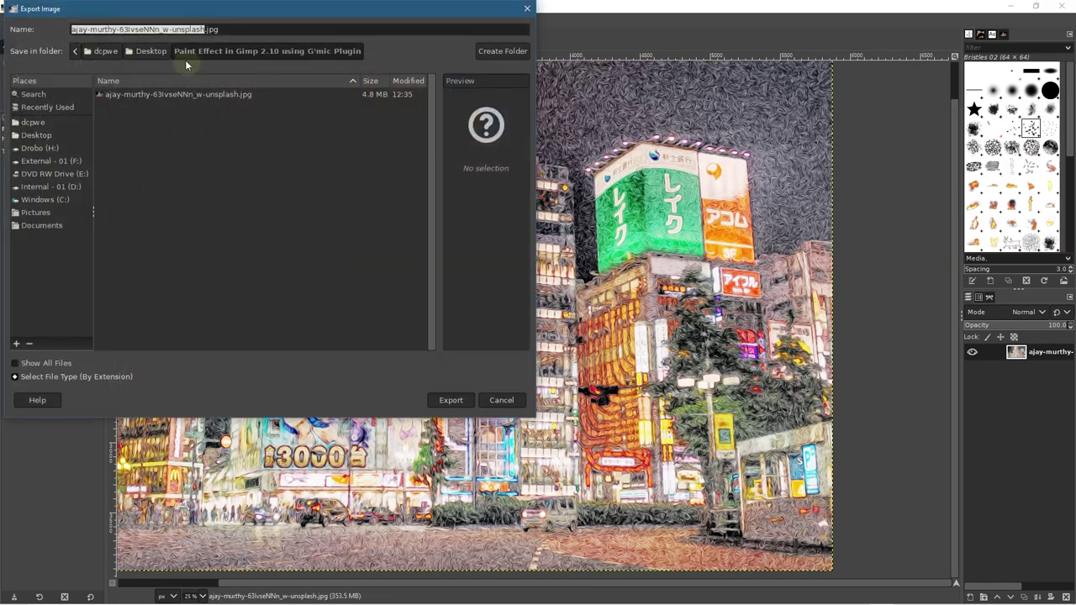
left_click(194, 28)
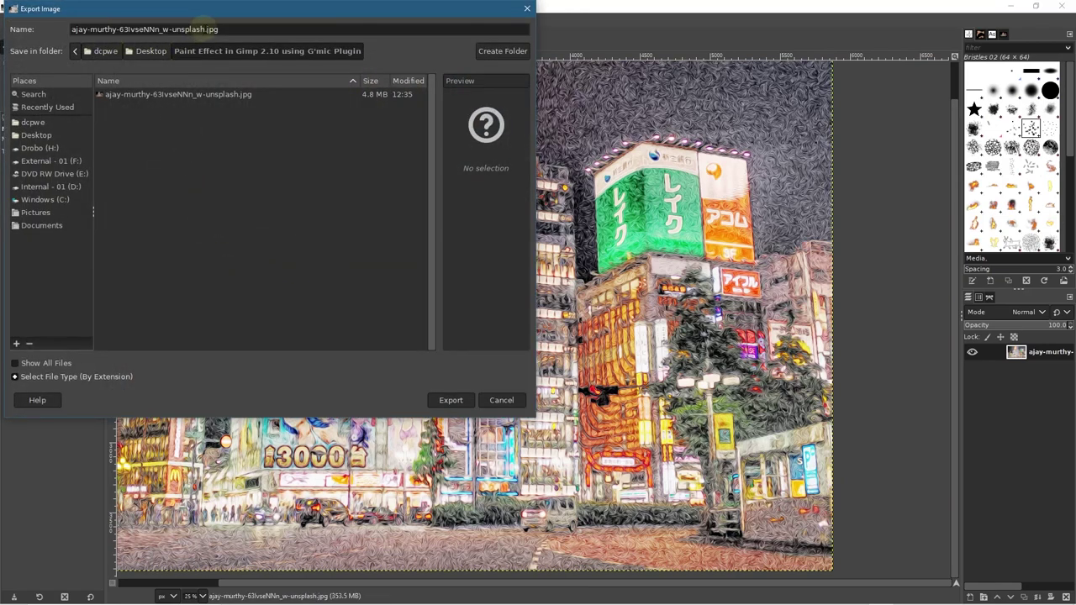
left_click_drag(207, 29, 2, 27)
type("artwork-01")
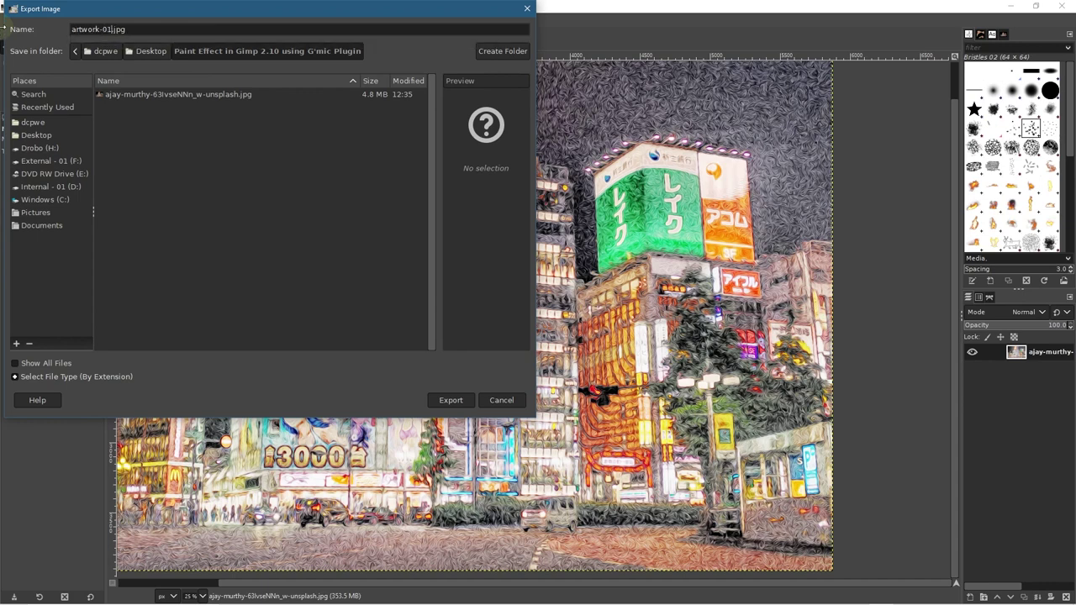
left_click(451, 401)
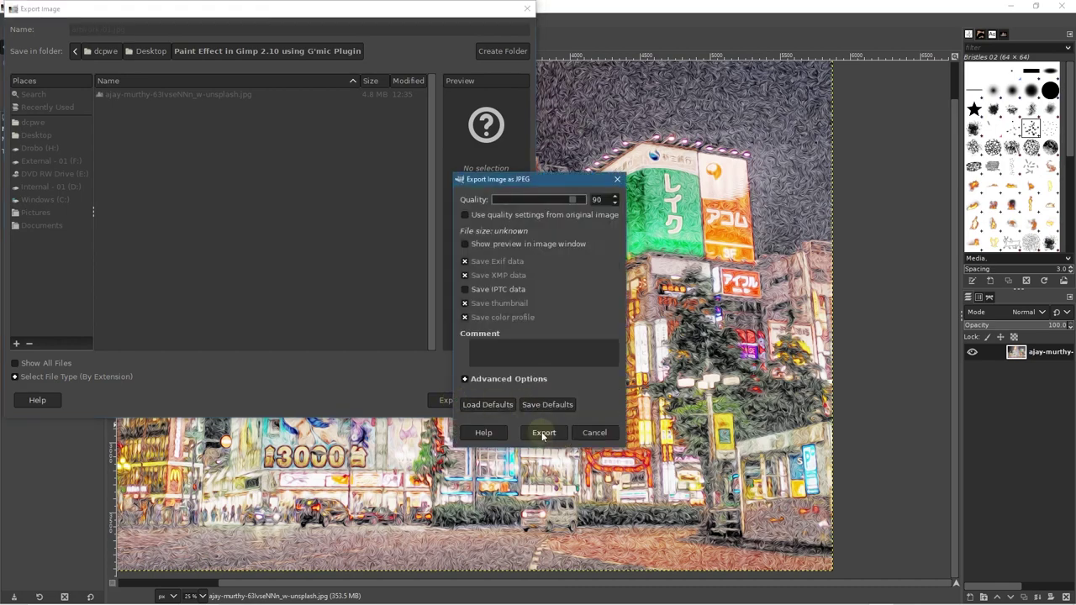
left_click(543, 433)
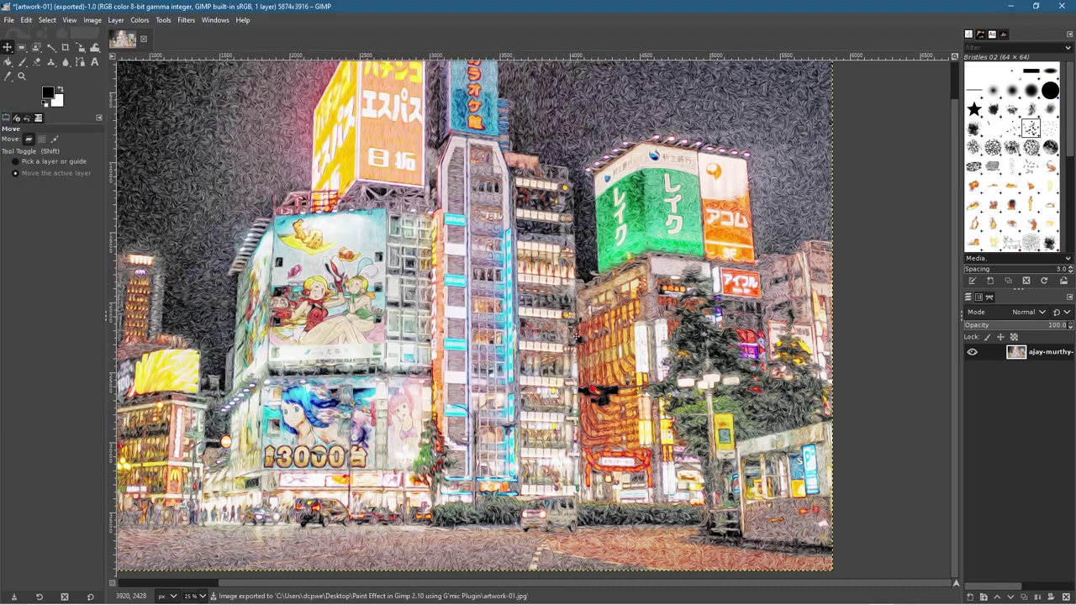
left_click(144, 39)
Discard changes, minimise GIMP, and view the original and artwork-01.jpg in Photos
left_click(570, 378)
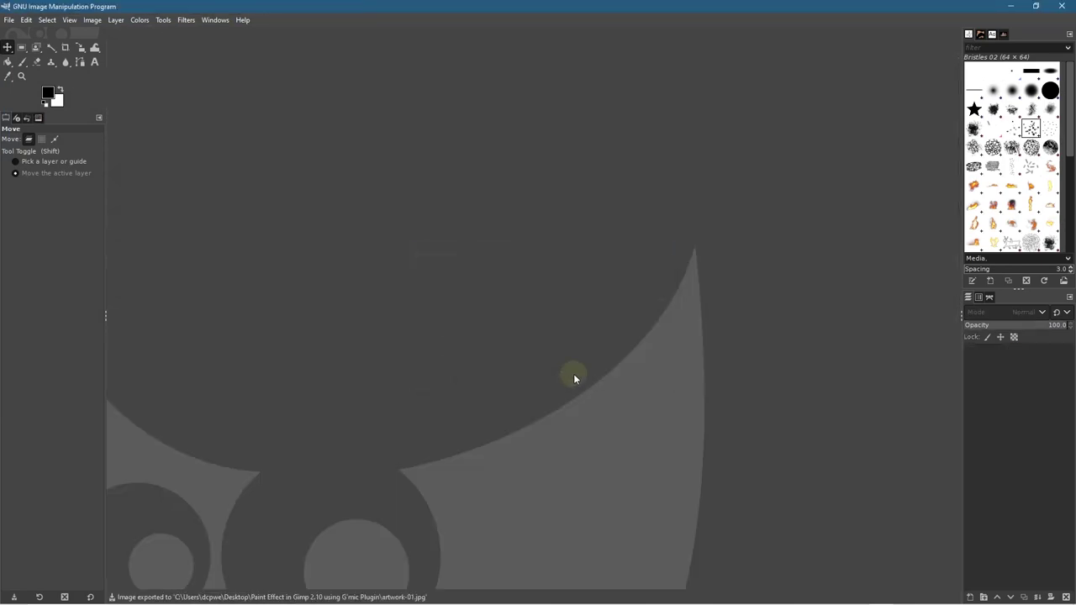
left_click(1009, 6)
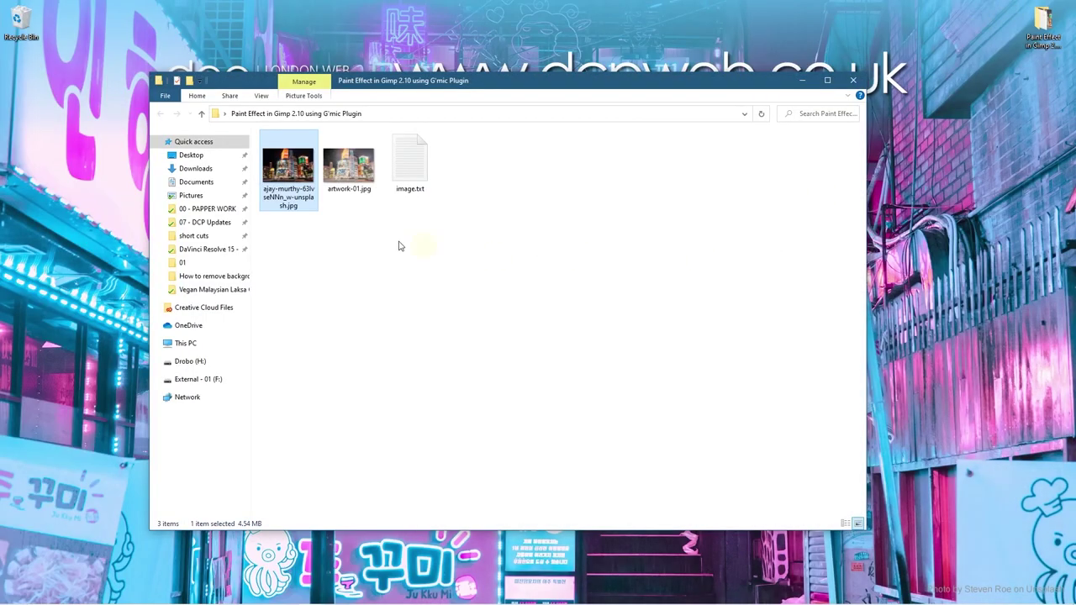
double_click(301, 171)
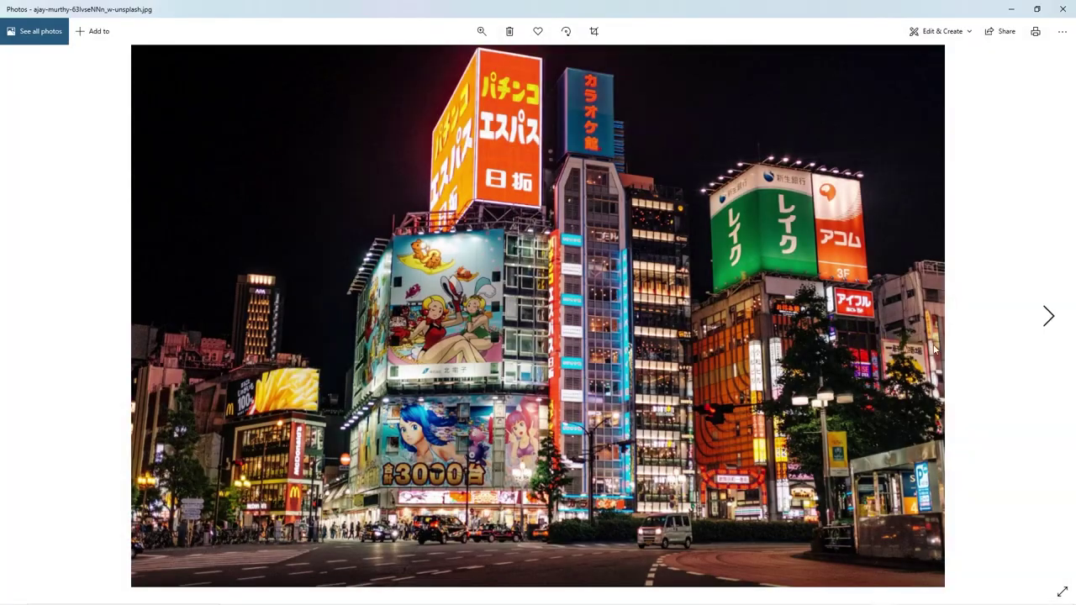
left_click(1047, 321)
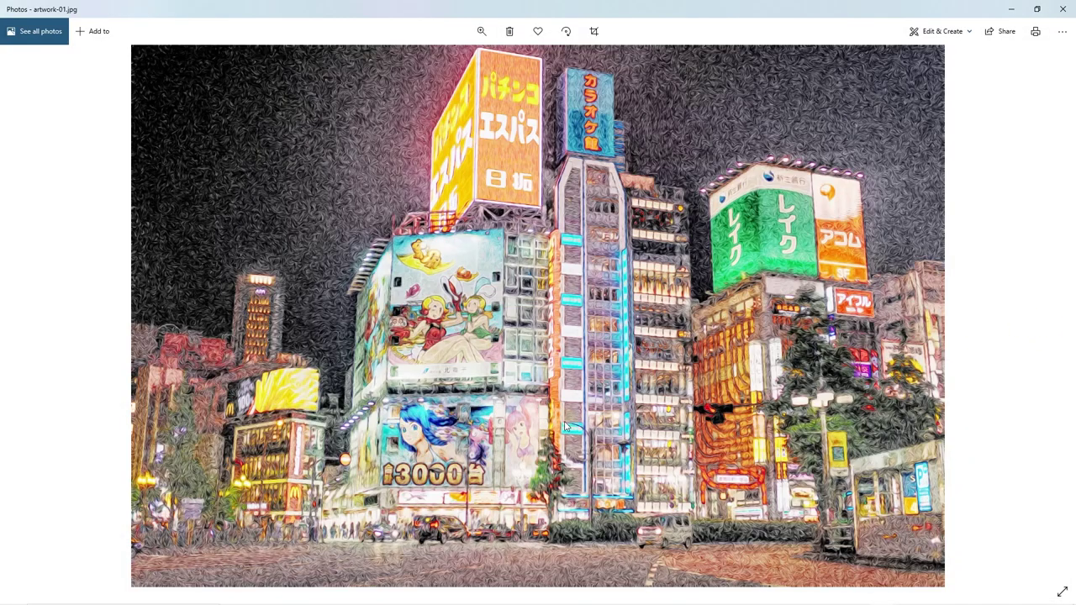
Zoom in to compare artwork-01.jpg's brushstrokes up close, then close Photos
scroll(502, 444, "up", 5)
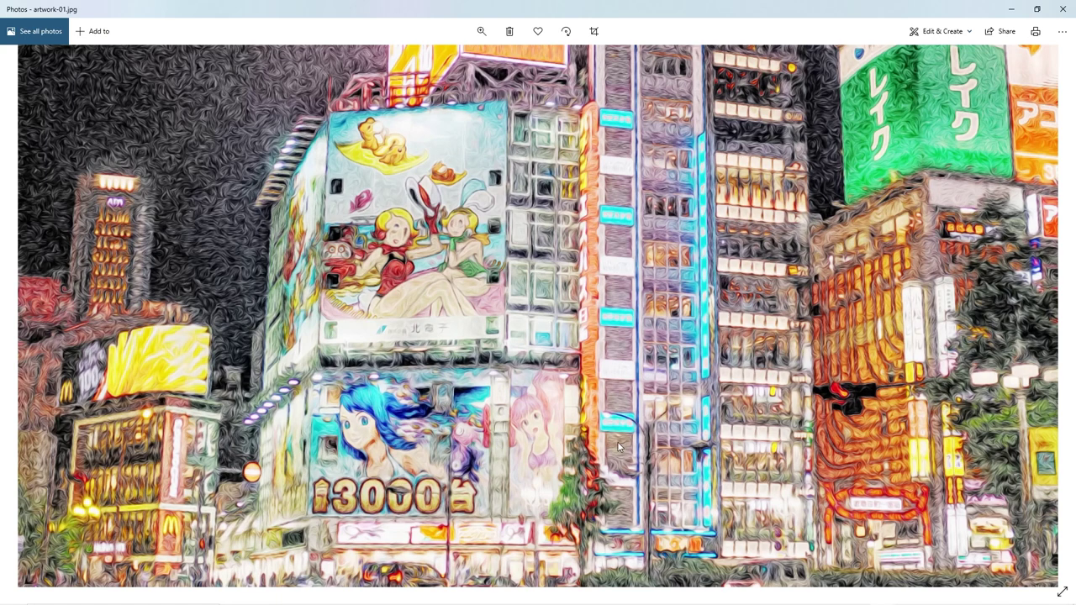
scroll(436, 342, "down", 2)
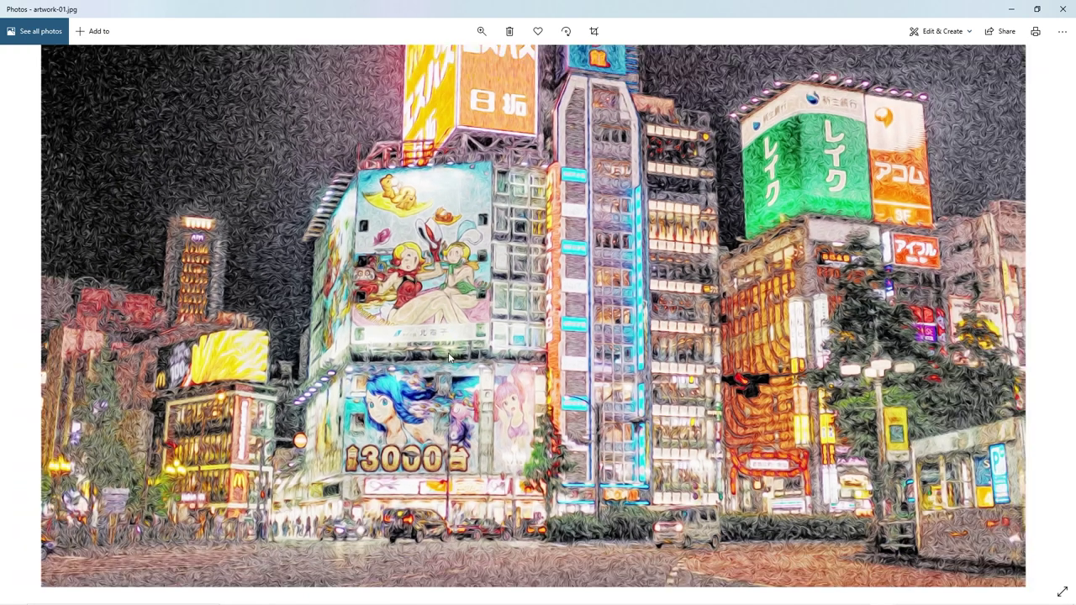
scroll(357, 326, "up", 2)
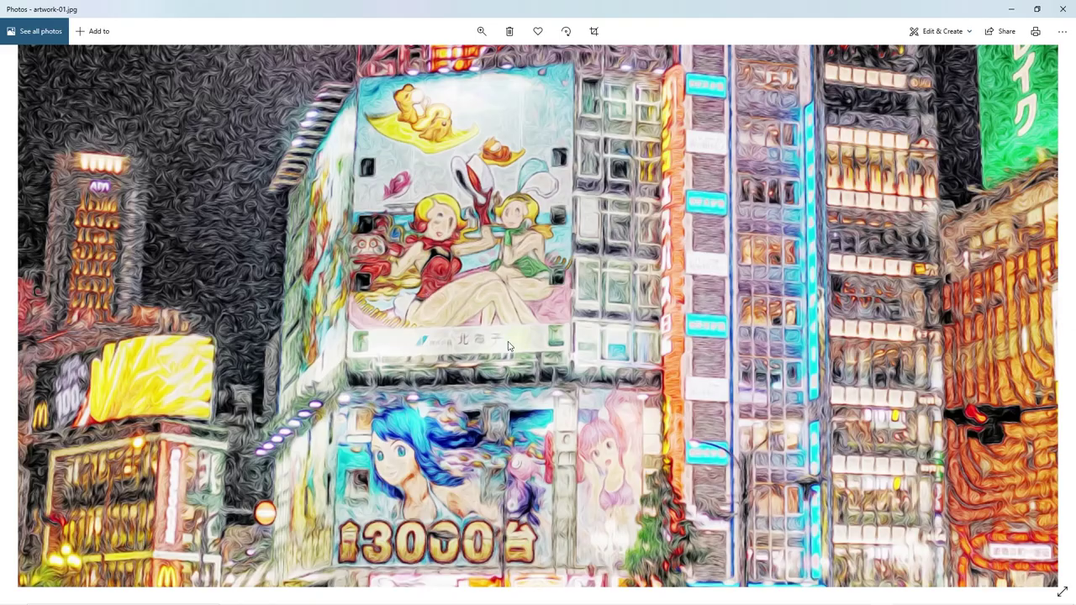
scroll(454, 335, "up", 3)
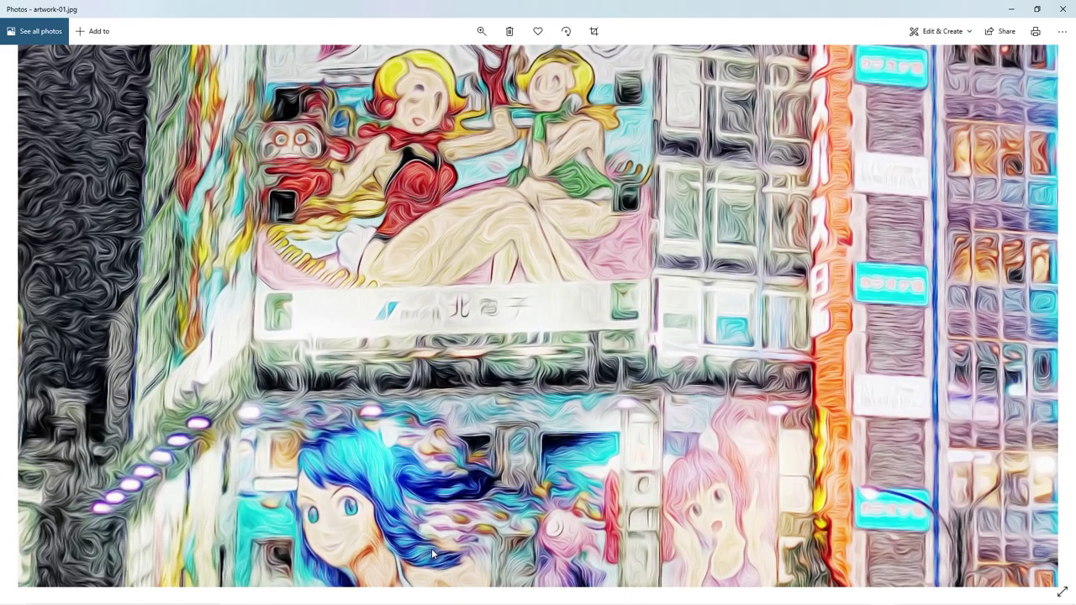
scroll(441, 476, "down", 3)
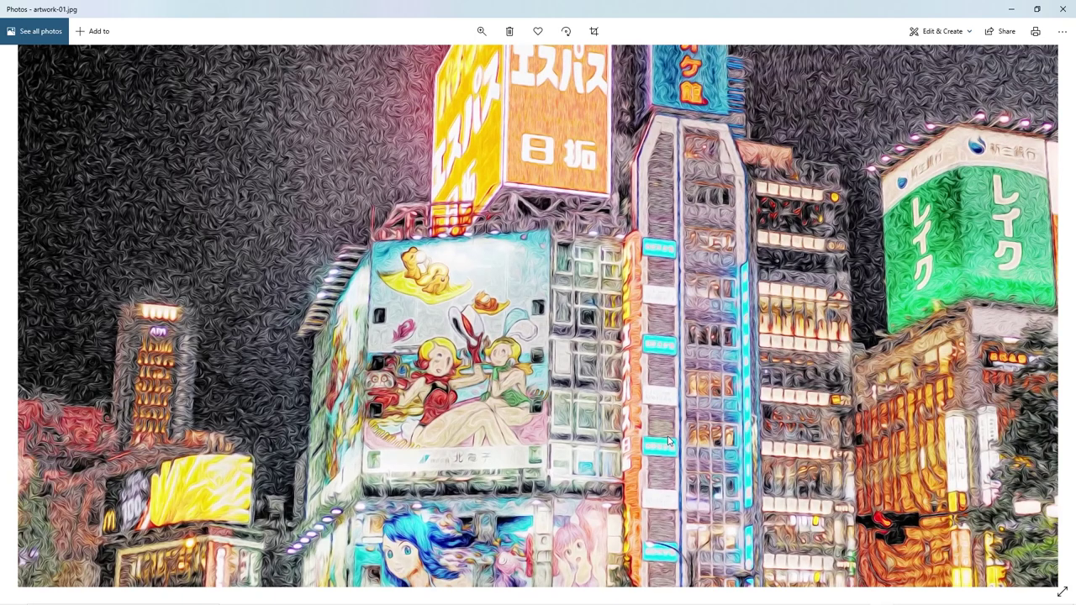
scroll(629, 384, "down", 2)
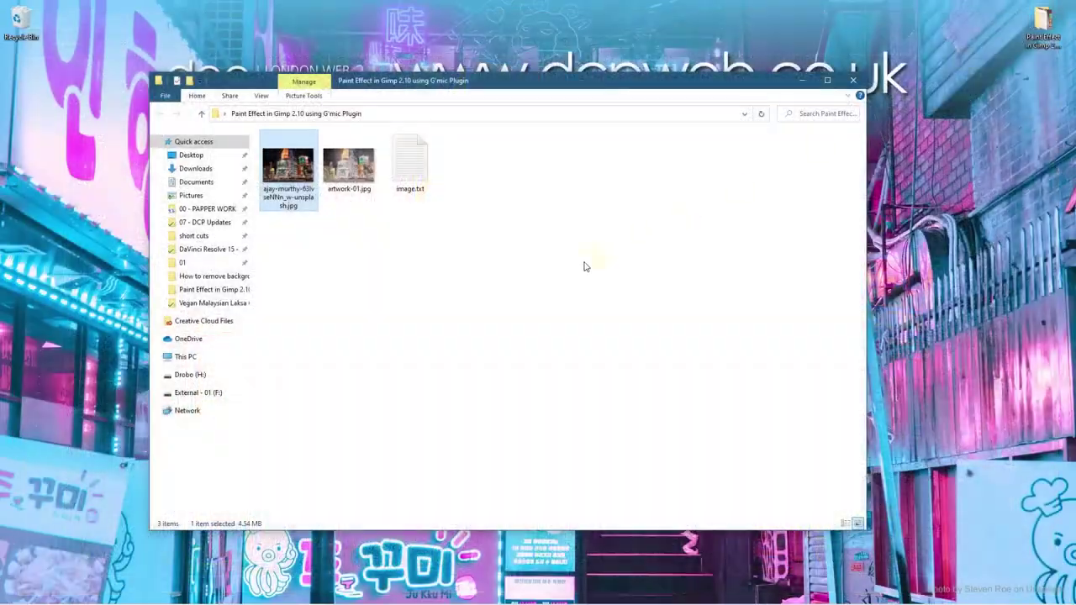
left_click(1062, 8)
Reopen artwork-01.jpg in GIMP by dragging it from the project folder
left_click_drag(444, 84, 977, 154)
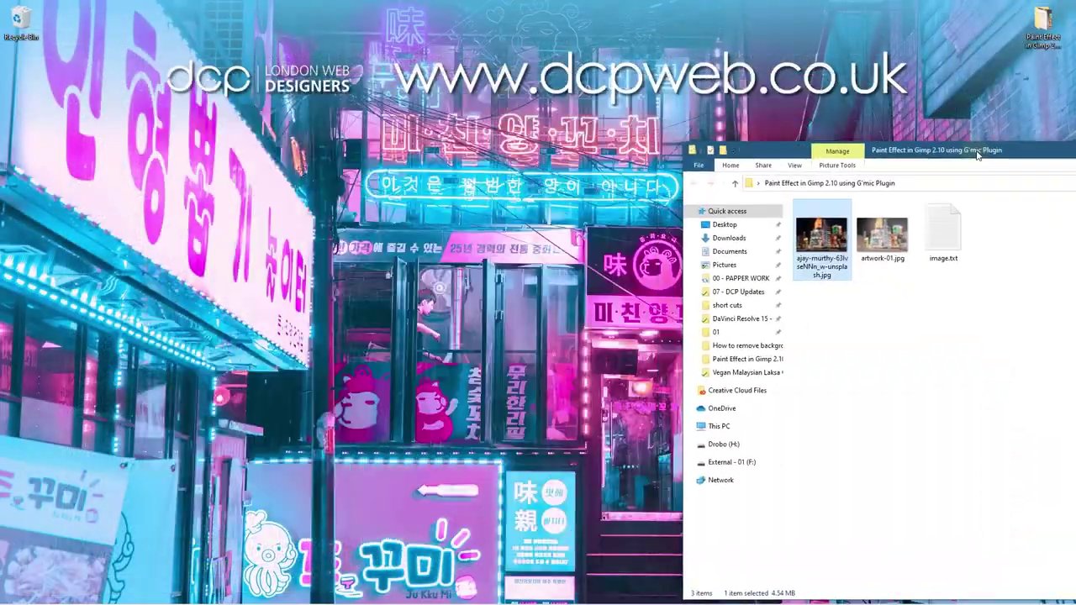
key("alt+Tab")
key("alt+Tab")
left_click(906, 319)
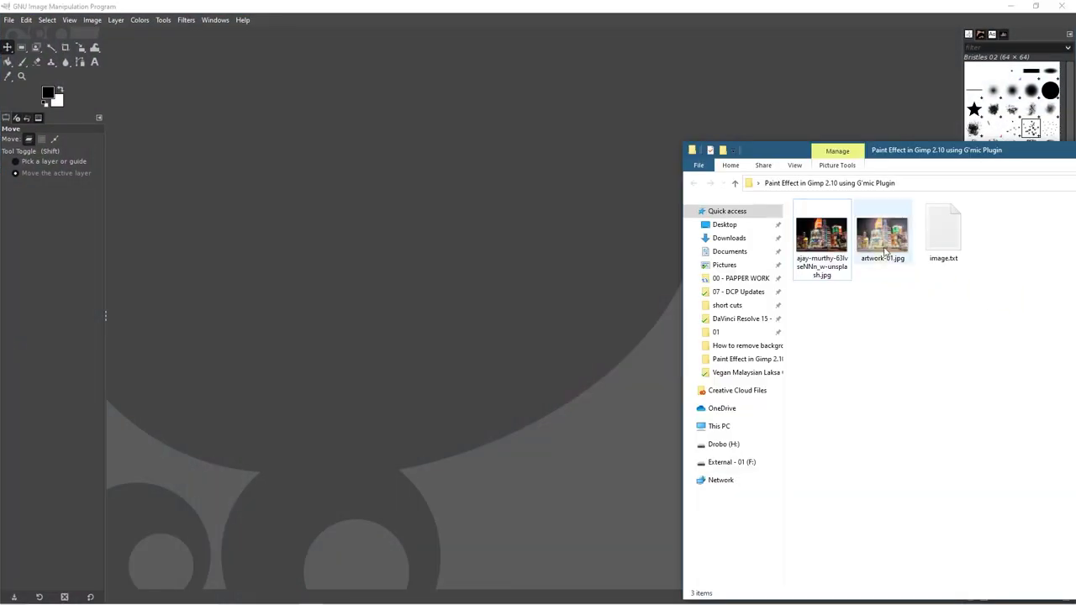
left_click_drag(884, 249, 501, 293)
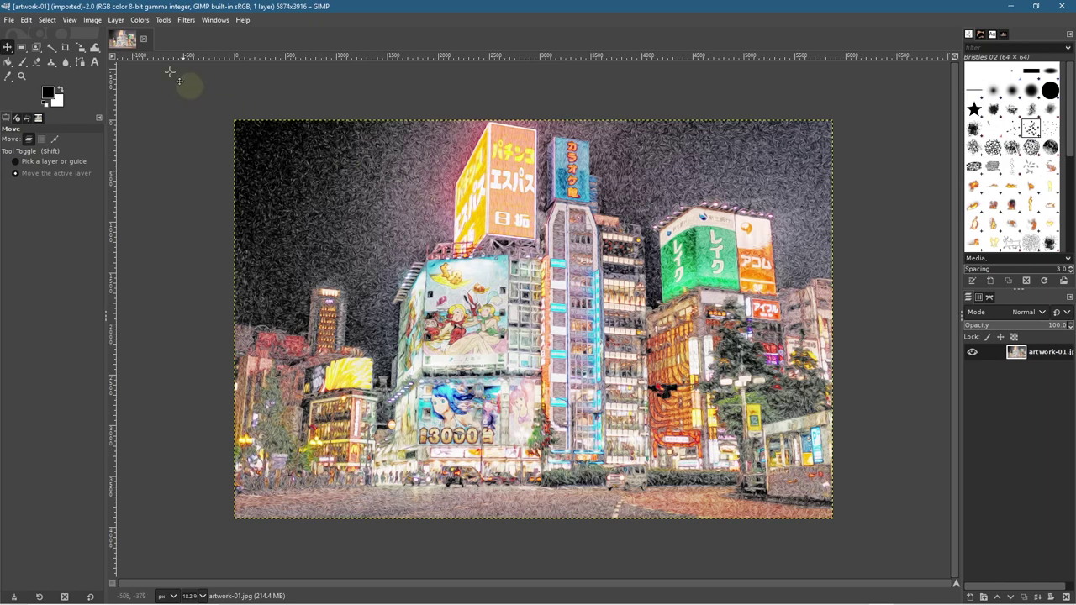
left_click(136, 21)
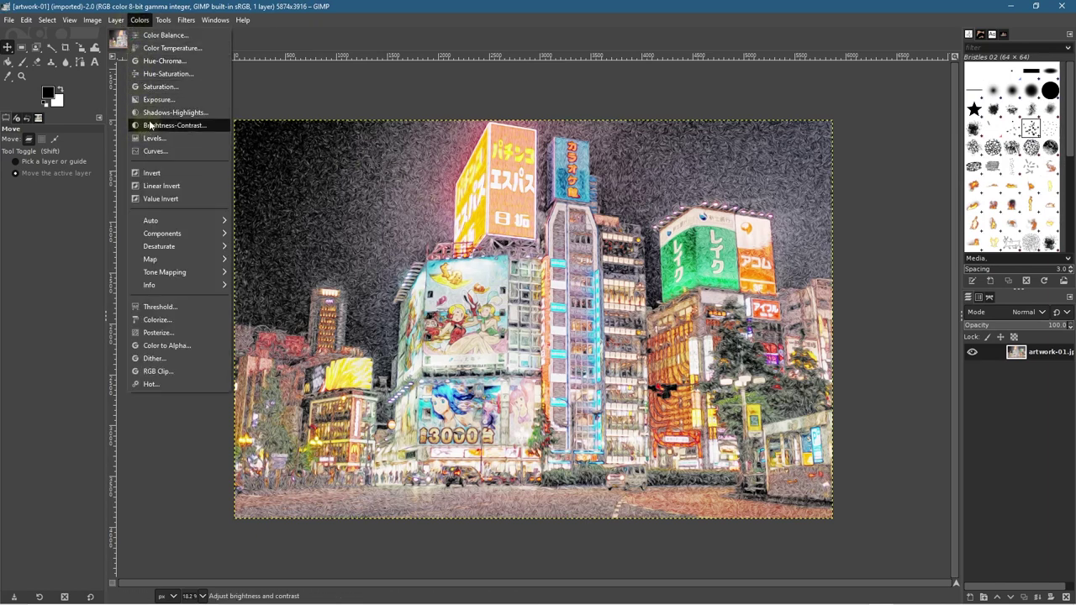
Apply Hue-Saturation with Hue −104.3 and Saturation 56.7 for a purple-green look
left_click(164, 74)
left_click_drag(192, 20, 149, 70)
mouse_move(123, 250)
left_mouse_down()
mouse_move(185, 264)
mouse_move(87, 264)
mouse_move(126, 265)
left_mouse_up()
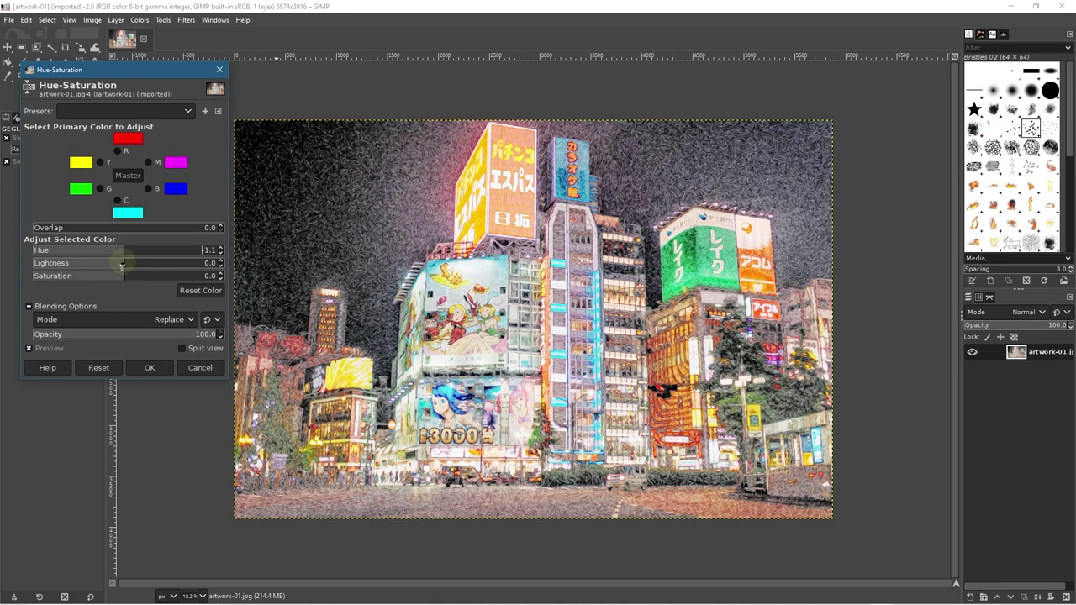
left_click_drag(125, 275, 178, 282)
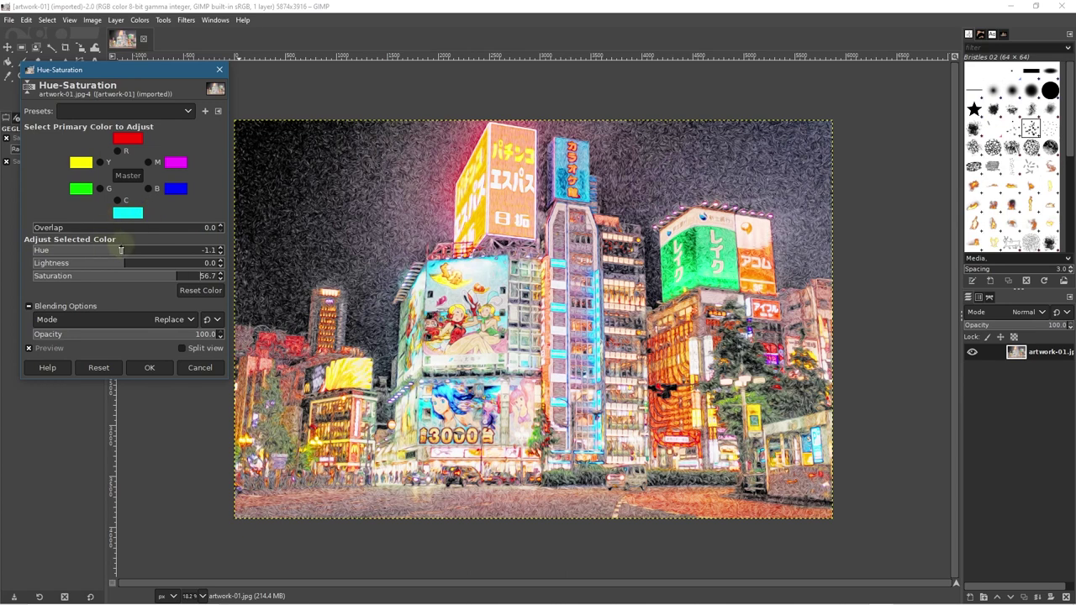
left_click_drag(119, 250, 71, 258)
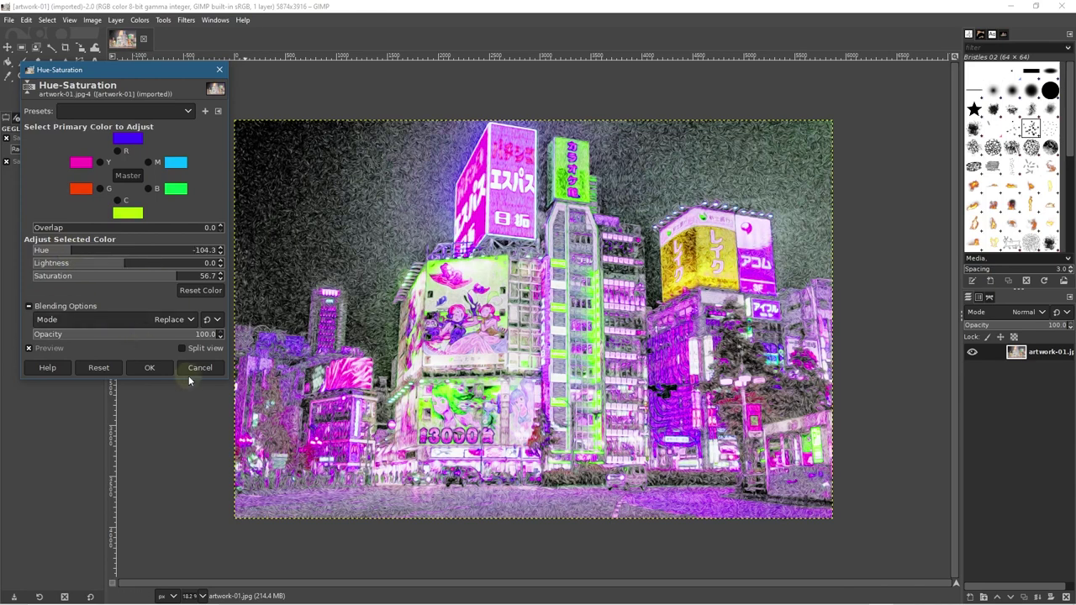
left_click(149, 367)
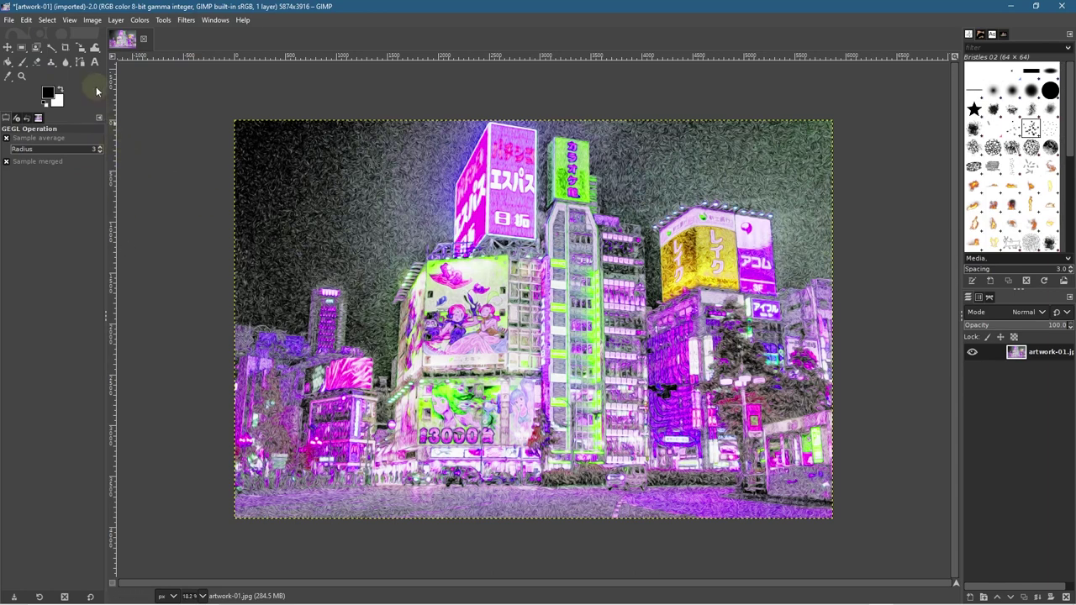
Crop the painted street layer to a 3228×2508 rectangular selection with Layer > Crop to Selection
left_click(21, 48)
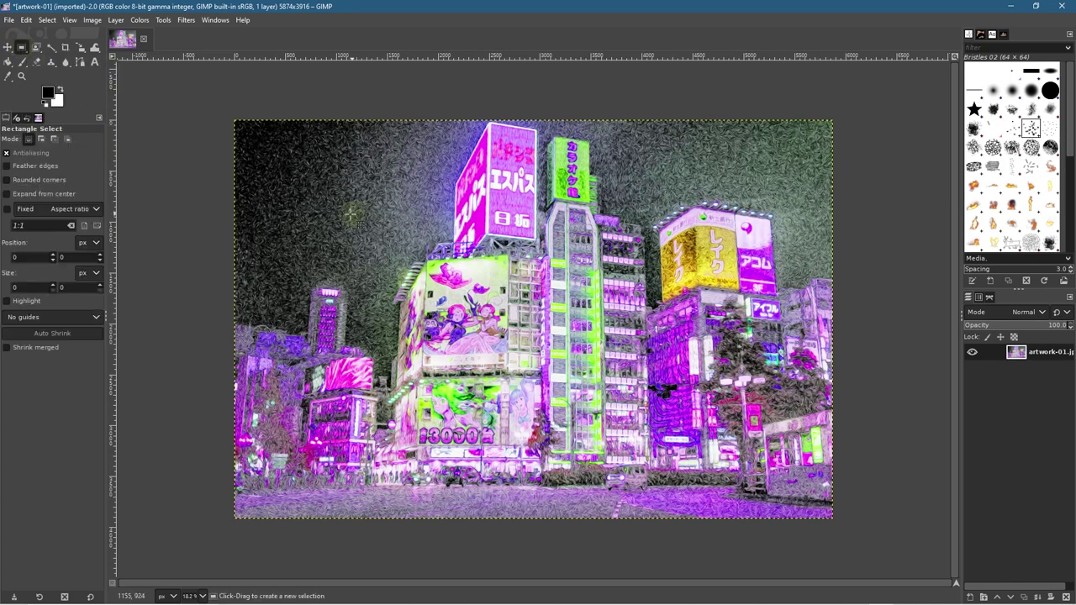
left_click_drag(331, 225, 721, 494)
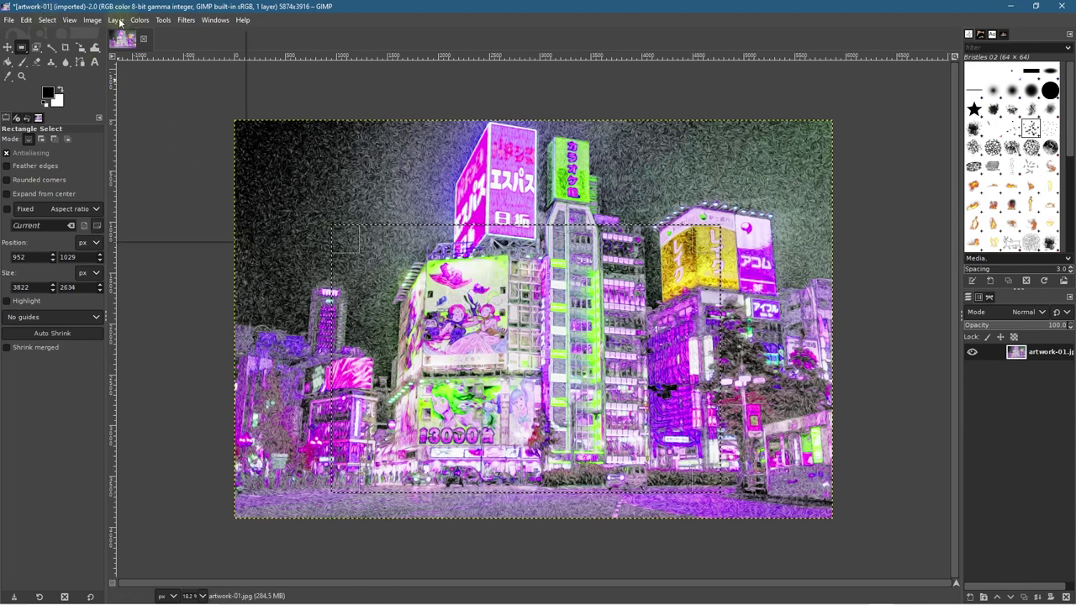
left_click(117, 20)
left_click(142, 219)
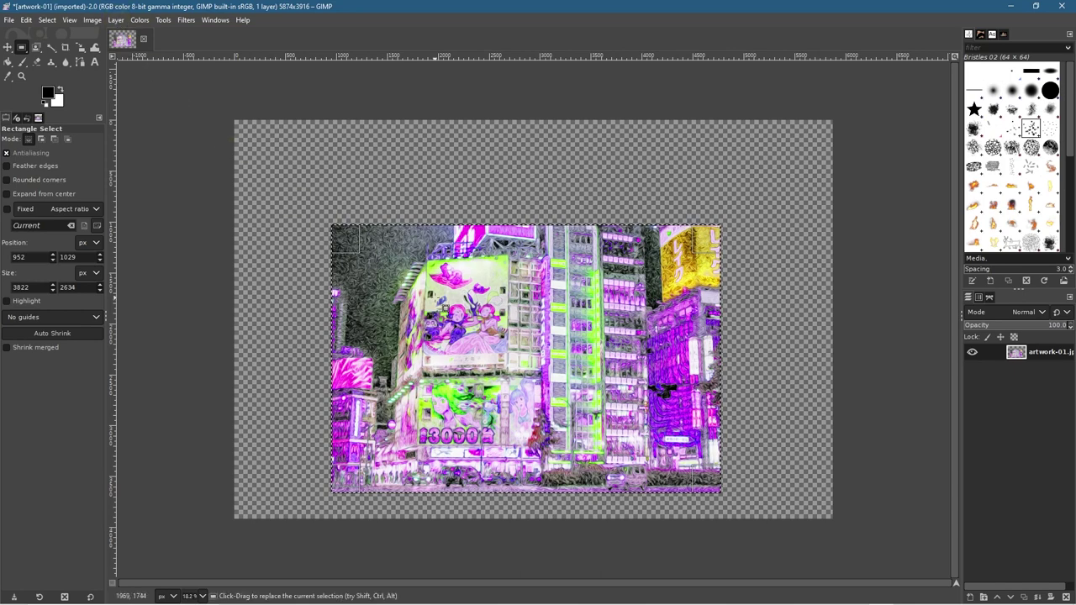
left_click(8, 47)
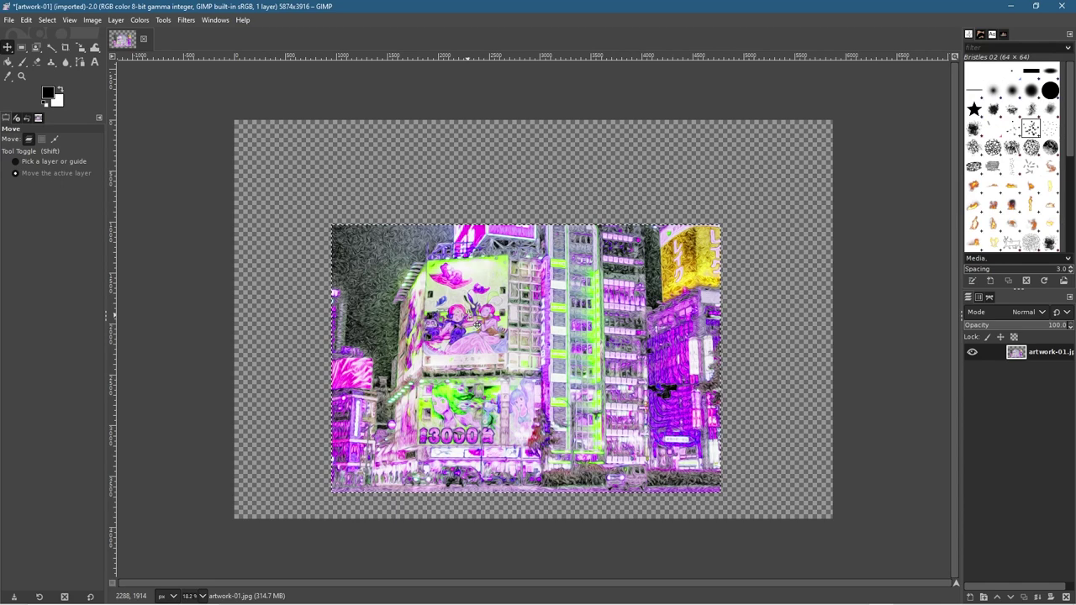
left_click(47, 20)
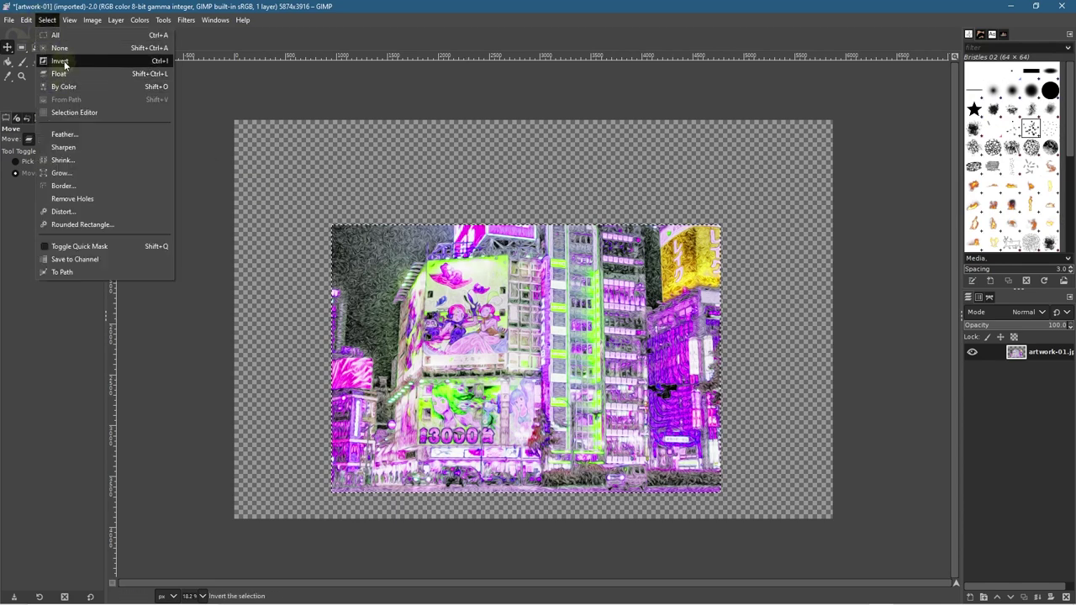
Select all and scale the cropped layer up to 6496×4477 px
left_click(57, 46)
left_click_drag(421, 305, 413, 284)
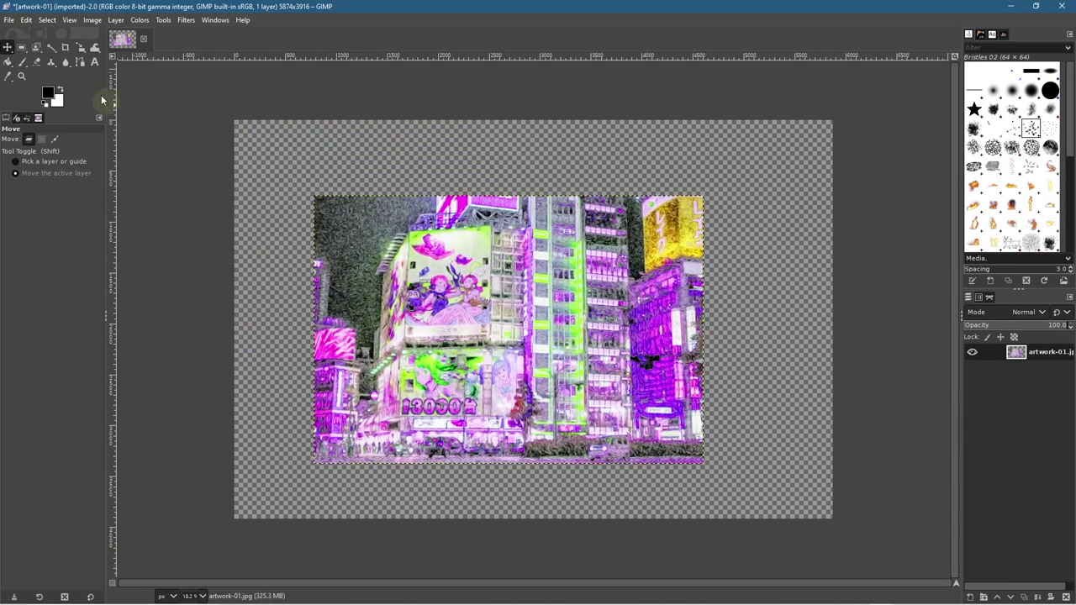
left_click(81, 48)
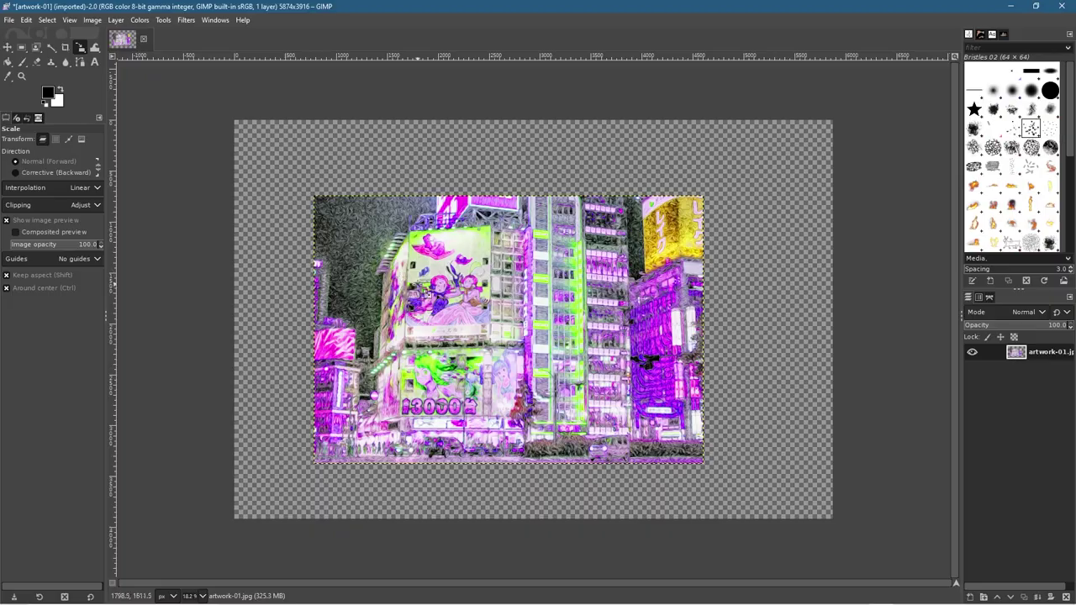
left_click(436, 287)
left_click_drag(316, 198, 120, 12)
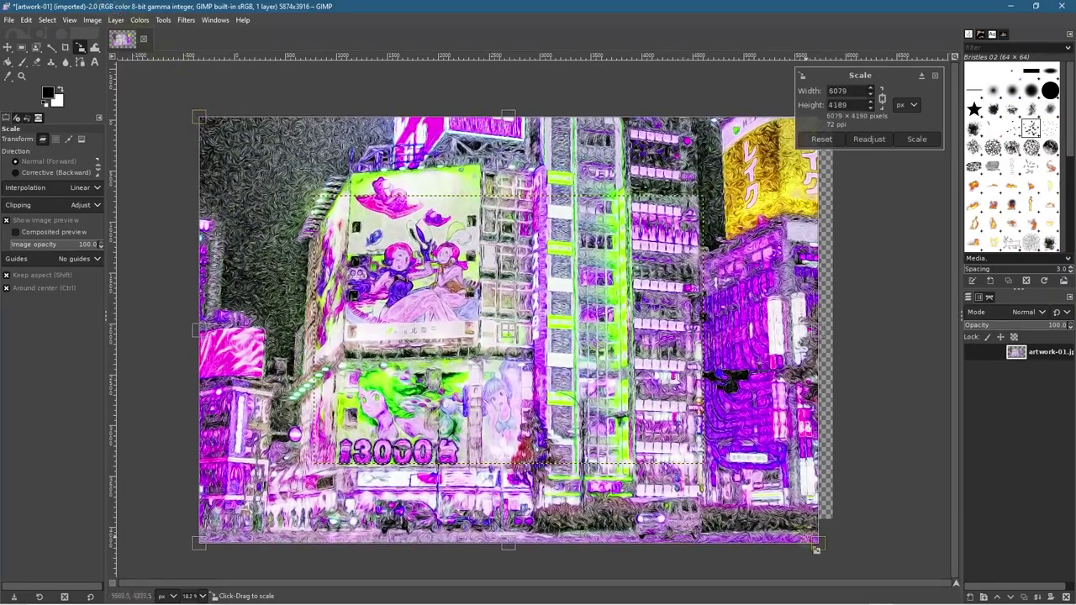
left_click_drag(819, 556, 846, 575)
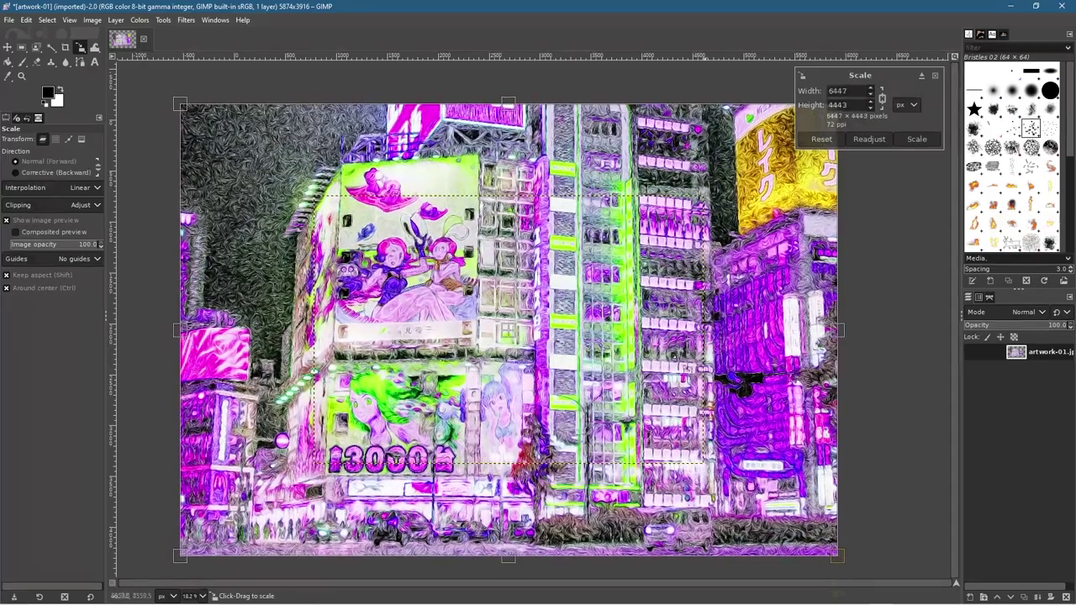
left_click_drag(571, 296, 572, 308)
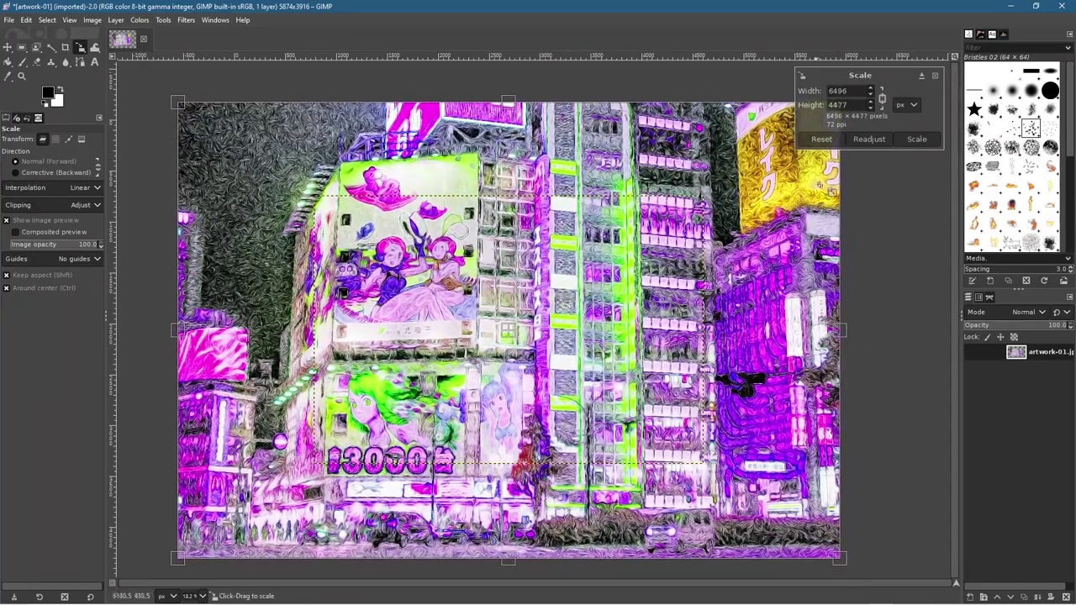
left_click(916, 139)
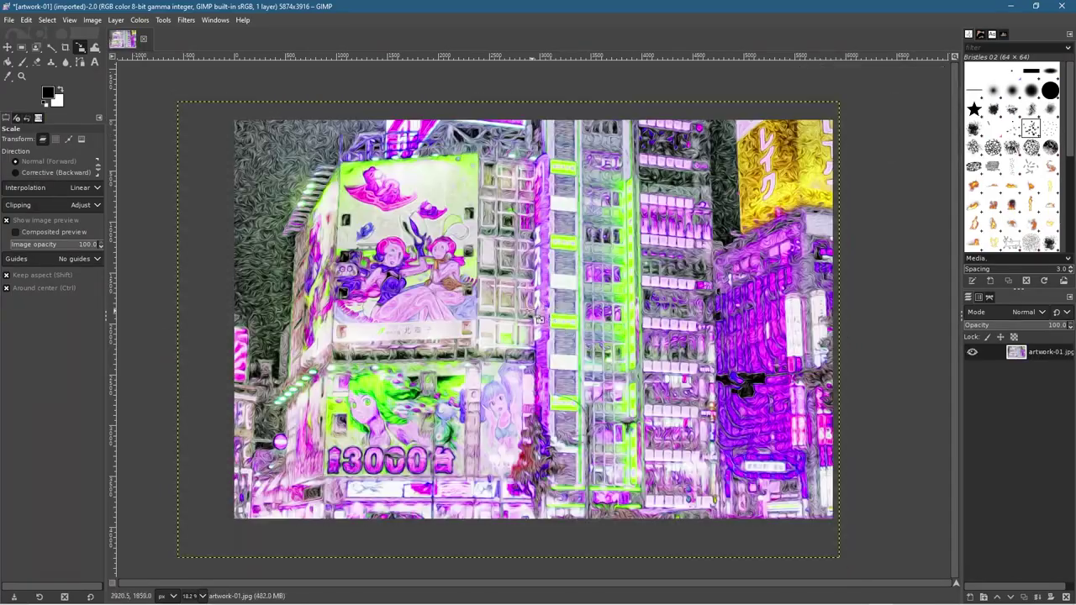
Reposition the enlarged layer so the painting fills the whole canvas
left_click(7, 48)
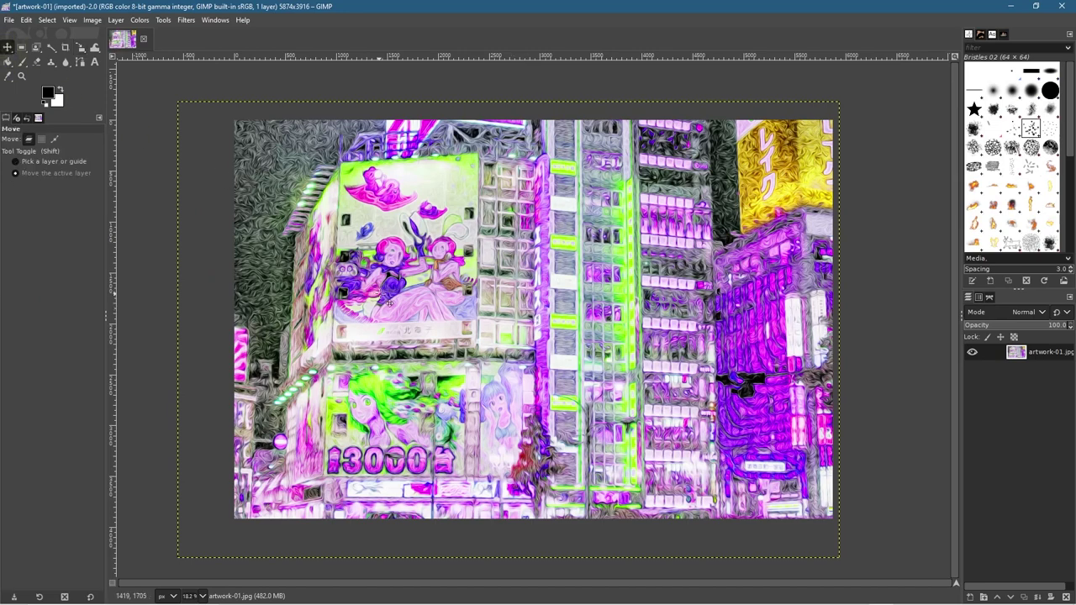
left_click_drag(395, 303, 410, 270)
left_click_drag(495, 313, 385, 258)
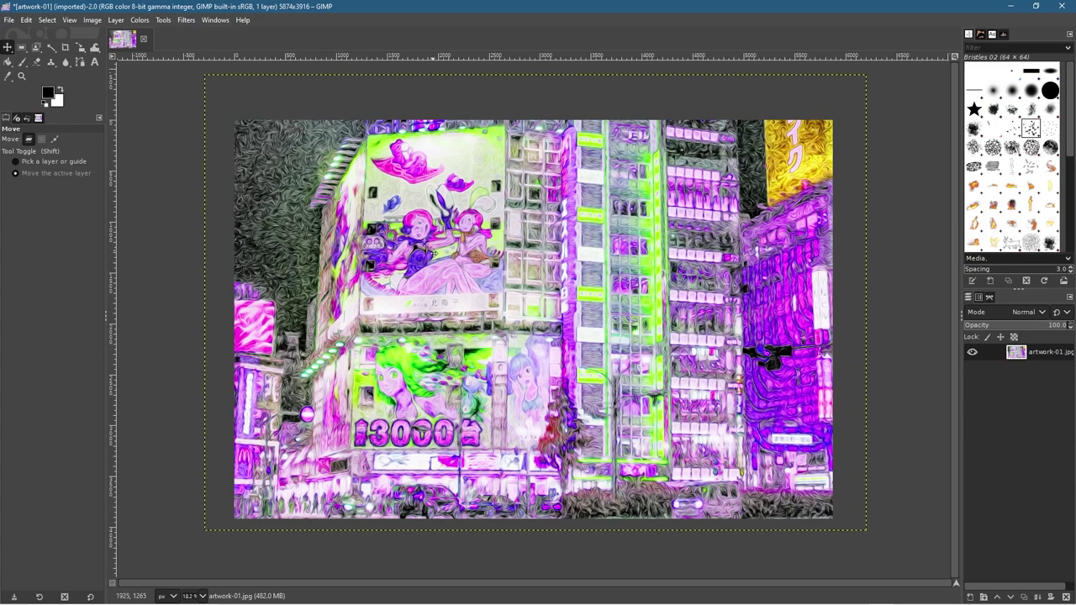
left_click(9, 19)
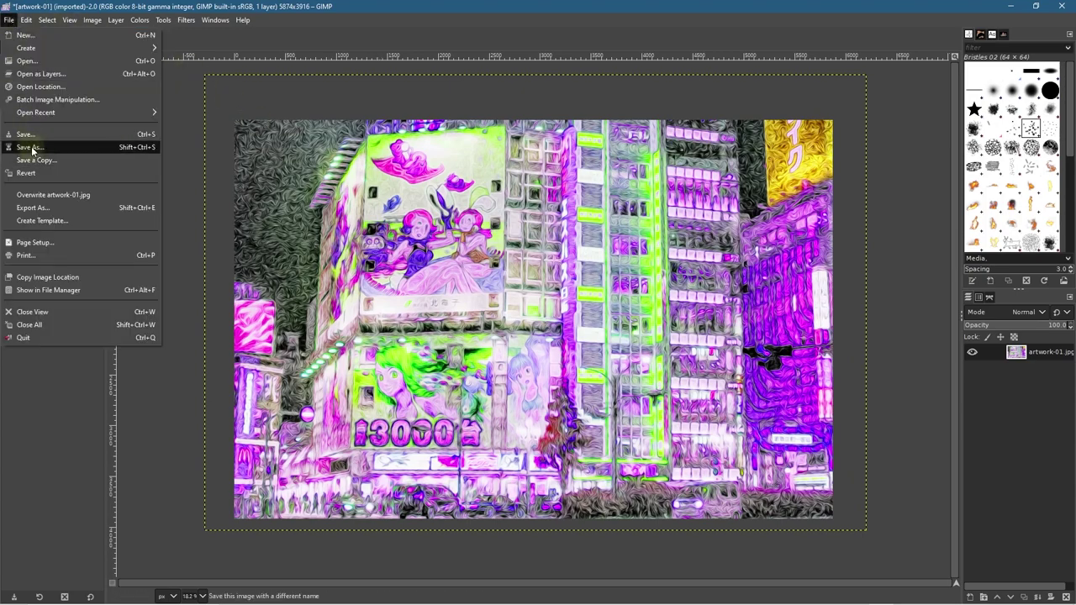
Export the image as artwork-02.jpg with the default JPEG settings, then close it
left_click(34, 207)
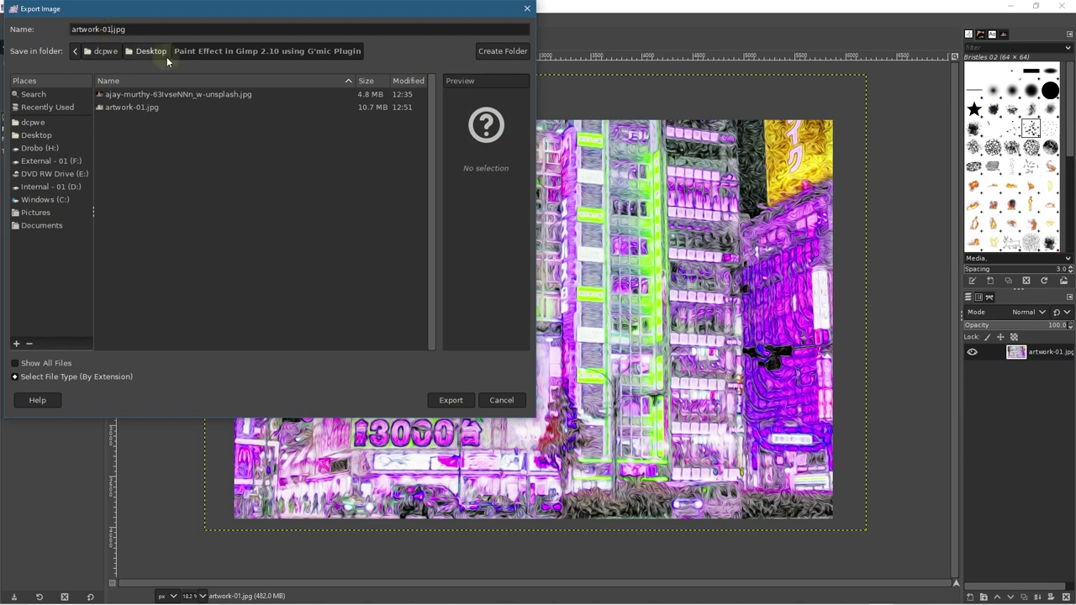
key("Return")
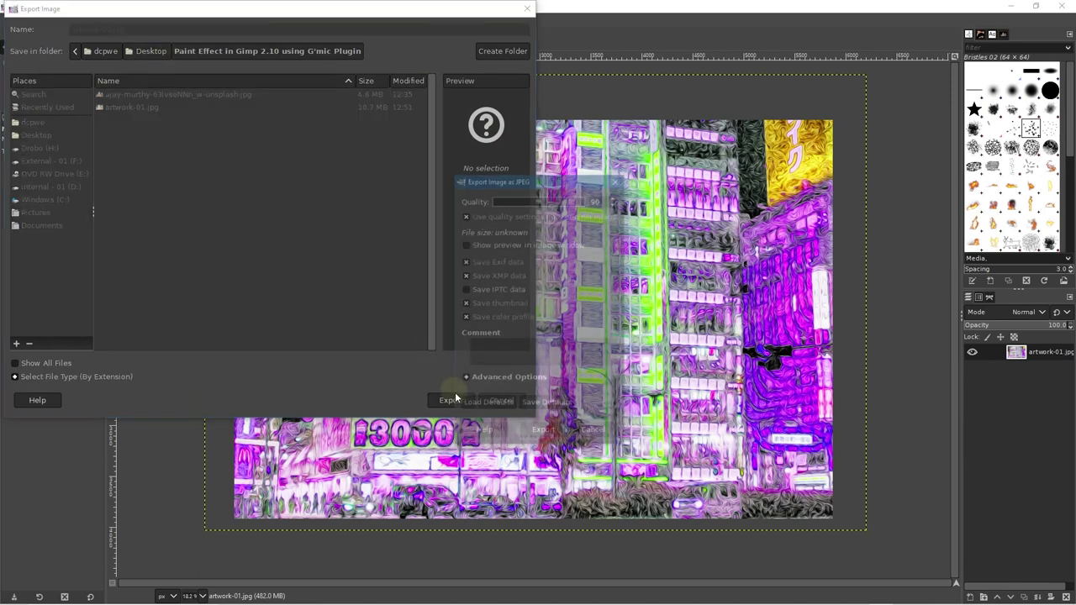
left_click(545, 432)
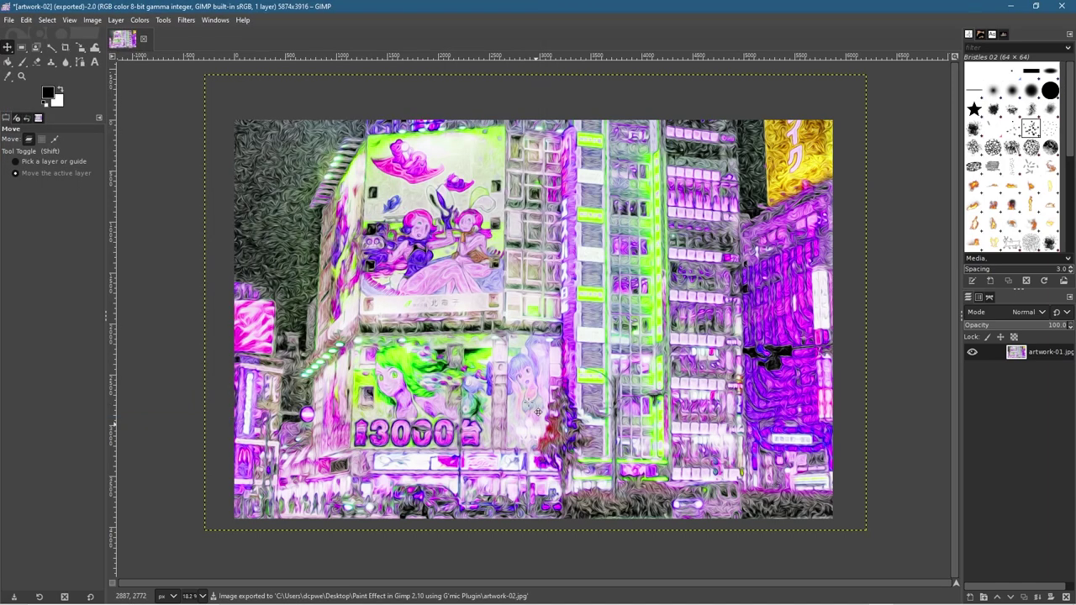
left_click(143, 39)
Discard the unsaved changes, minimize GIMP and open the original street photo in Photos
left_click(550, 379)
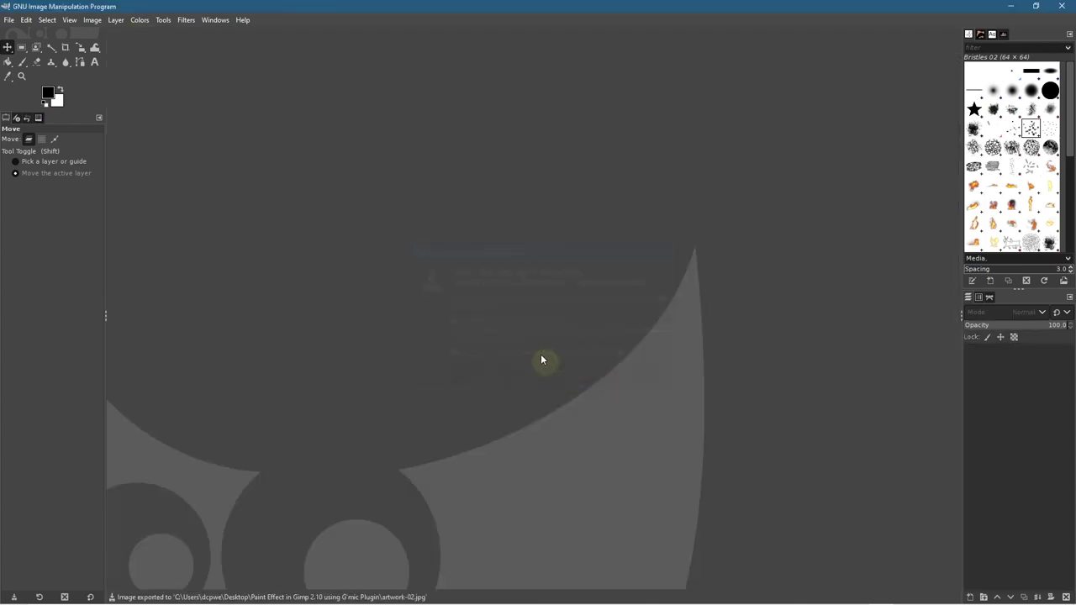
left_click(1009, 5)
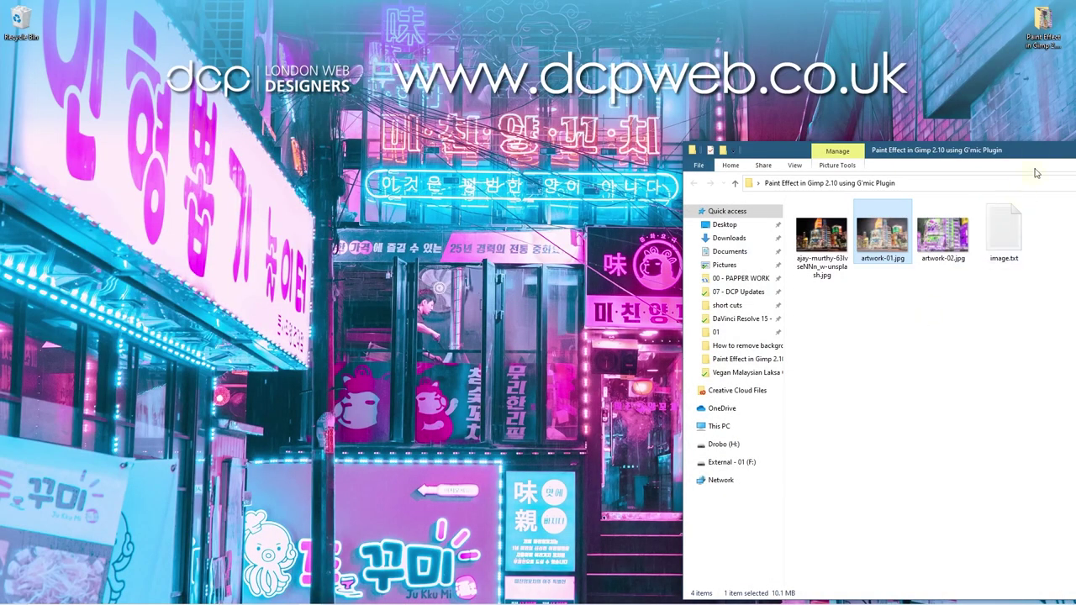
left_click_drag(1025, 150, 552, 99)
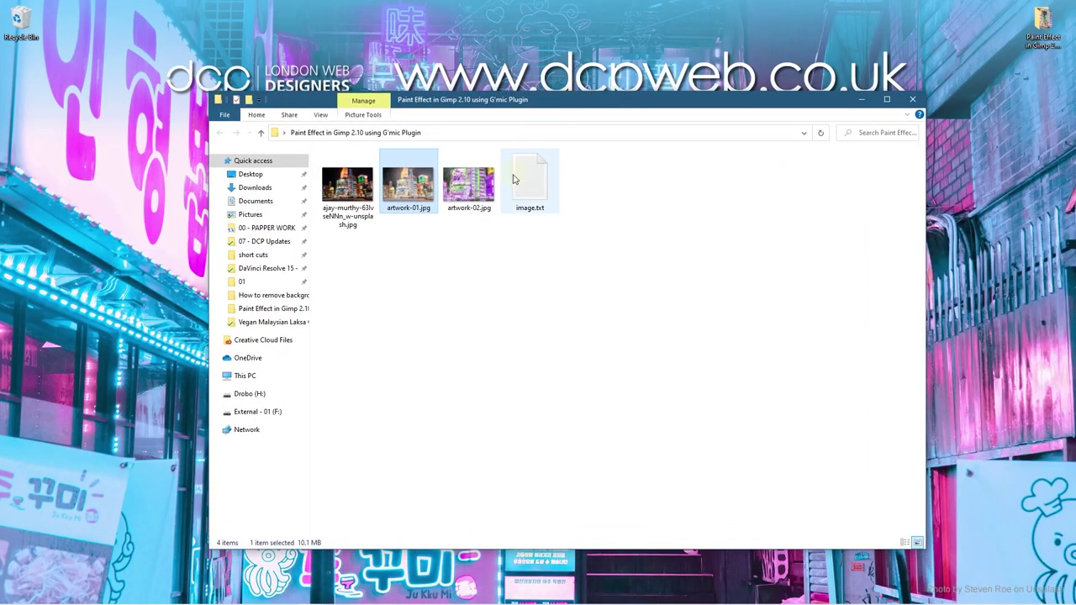
double_click(373, 191)
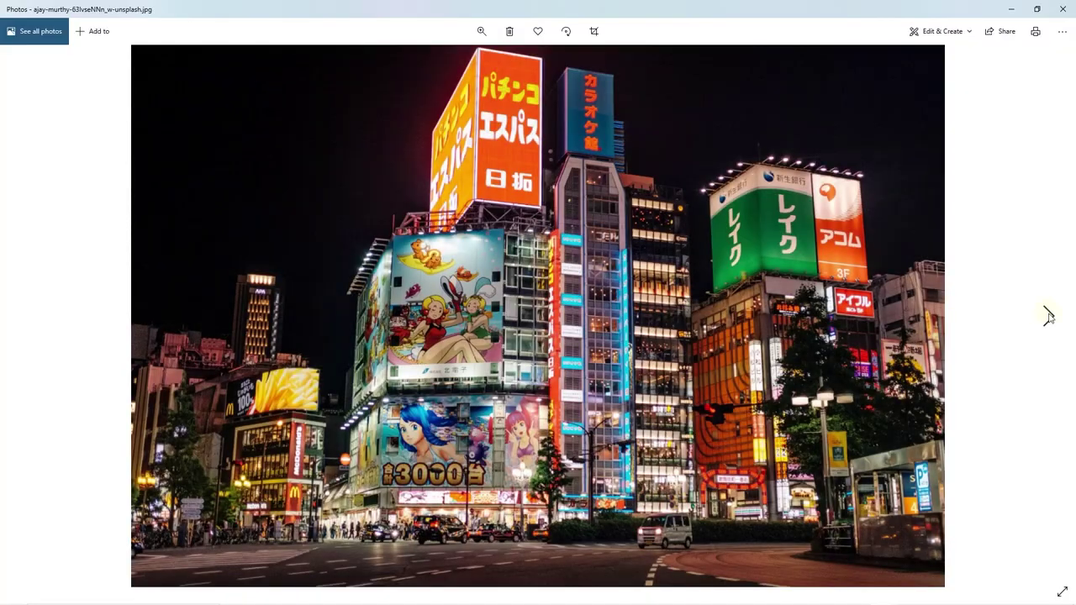
Step through artwork-01.jpg and artwork-02.jpg, ending back on artwork-01.jpg
left_click(1048, 316)
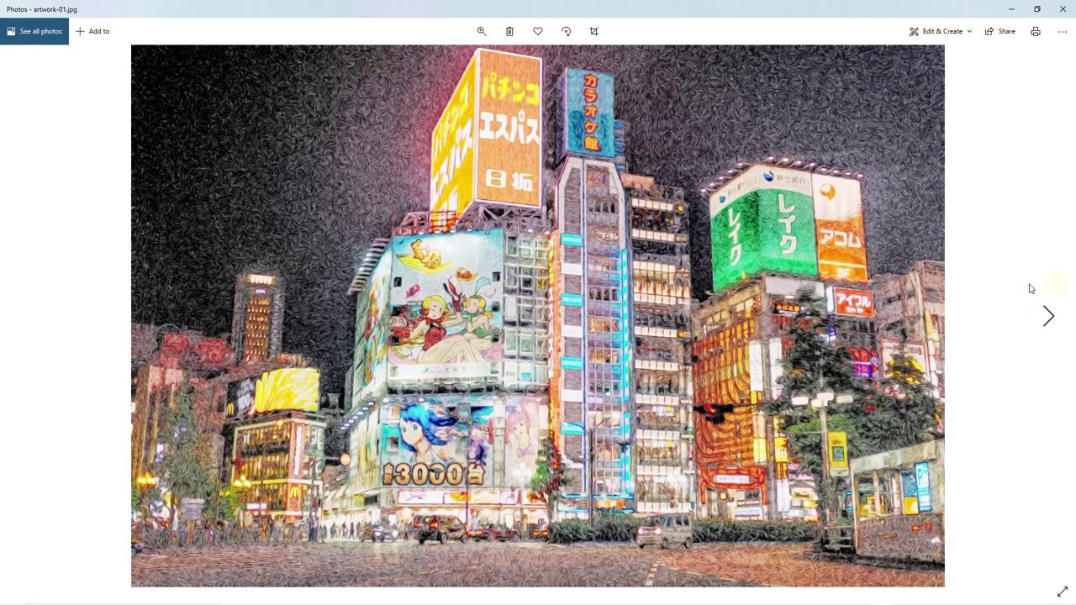
scroll(395, 334, "up", 5)
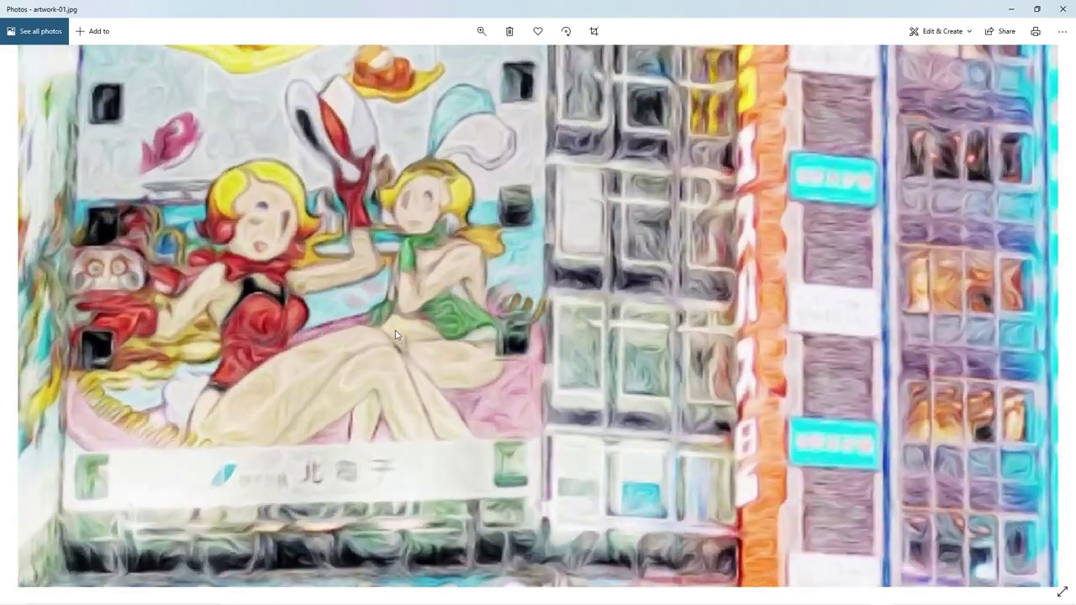
scroll(395, 334, "down", 5)
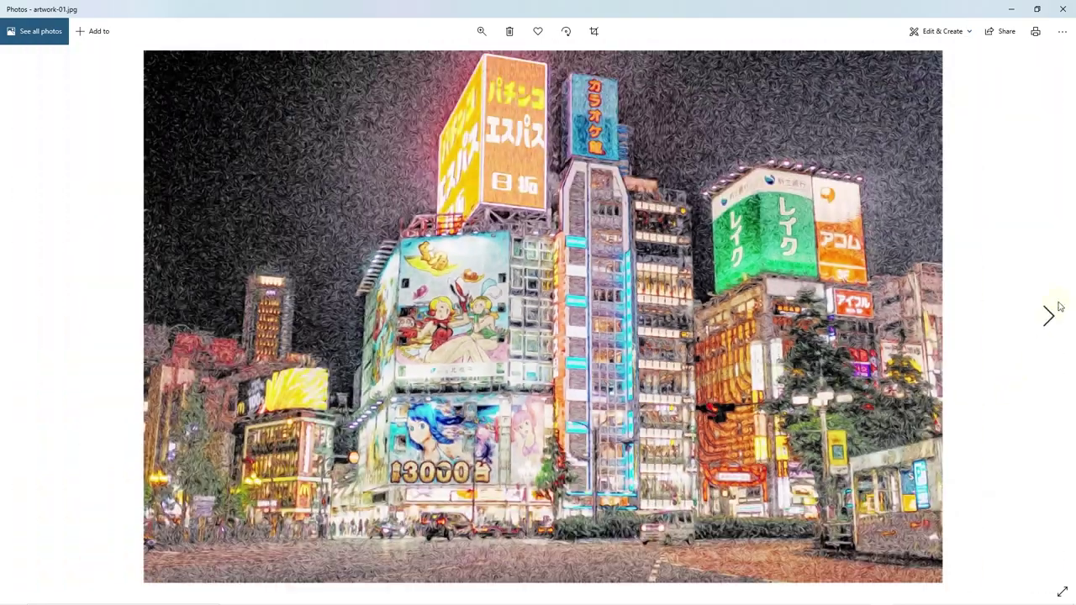
left_click(1048, 316)
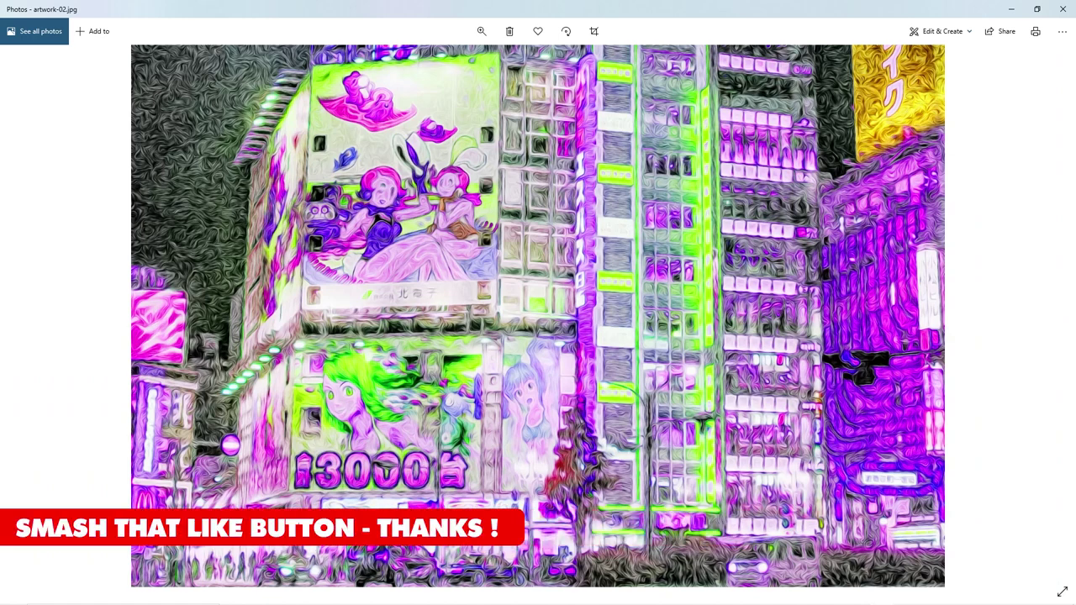
mouse_move(468, 602)
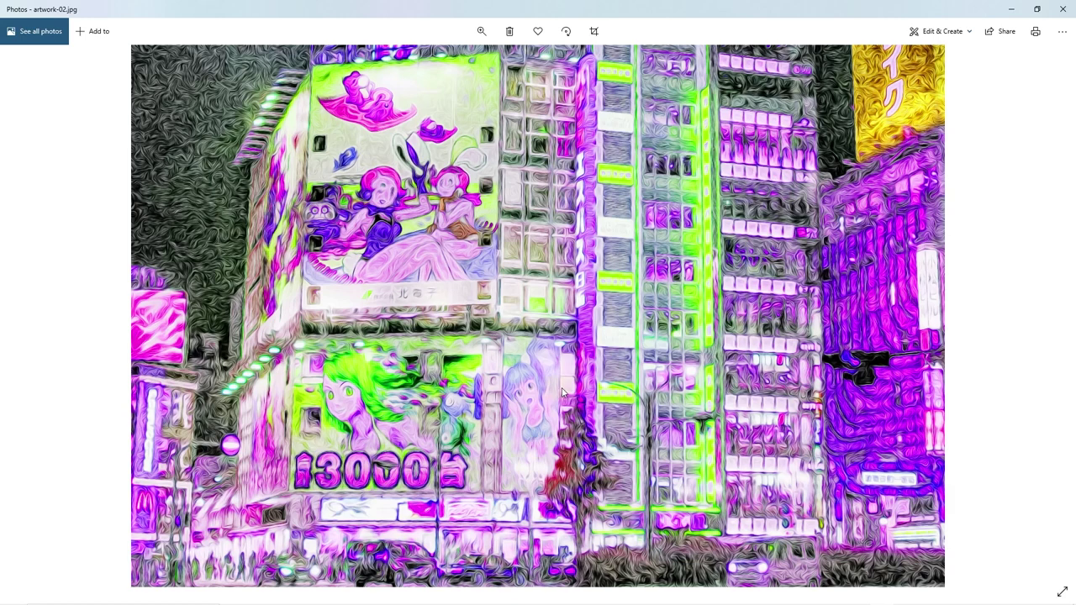
left_click(28, 316)
scroll(454, 424, "up", 2)
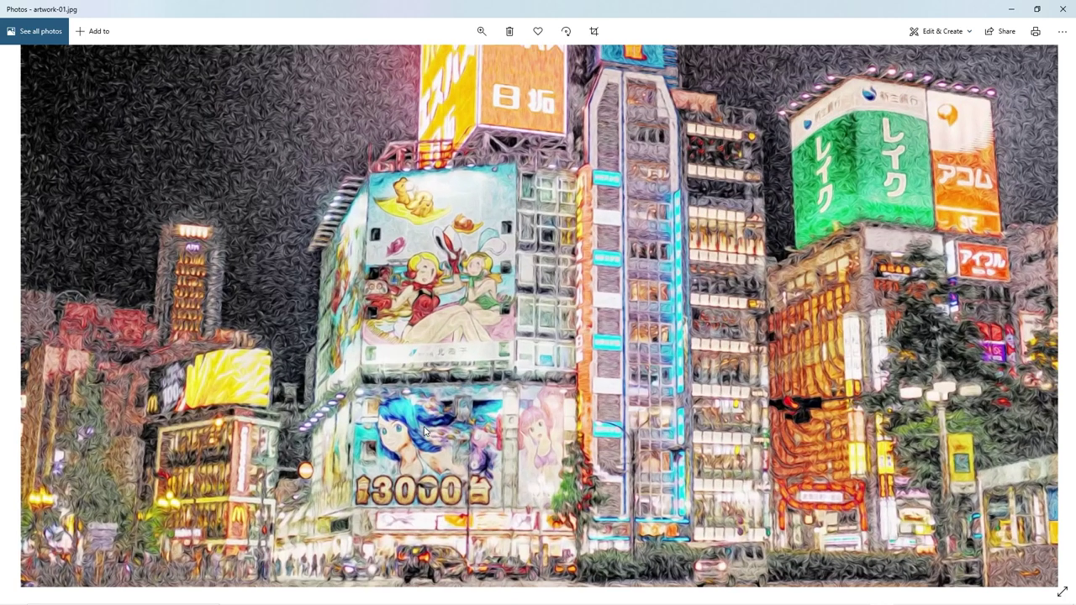